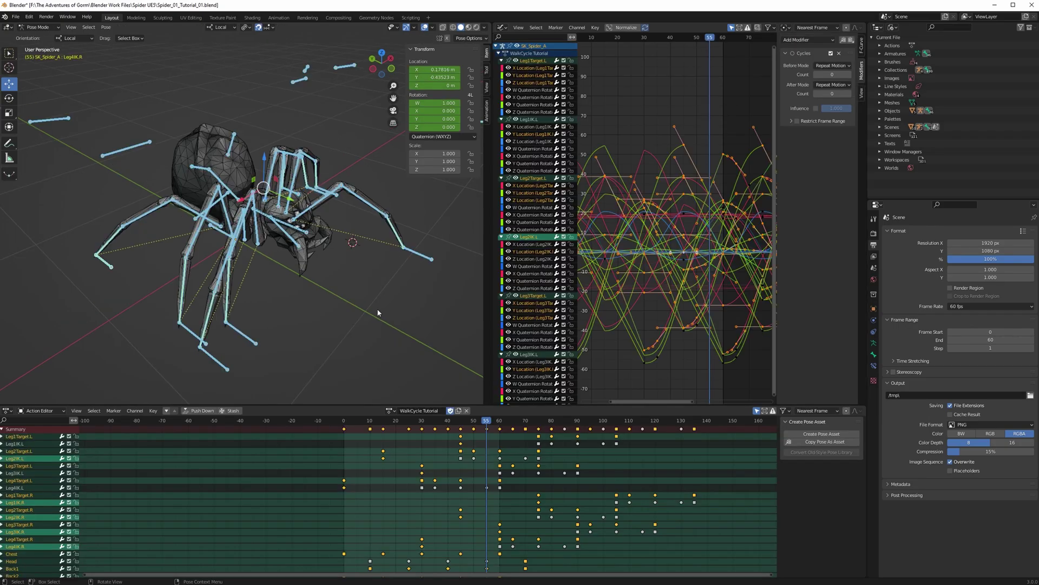
Select all eight leg IK bones of the spider rig, Leg1IK to Leg4IK on both the right and left sides.
middle_click_drag(384, 307, 345, 304)
left_click(289, 319)
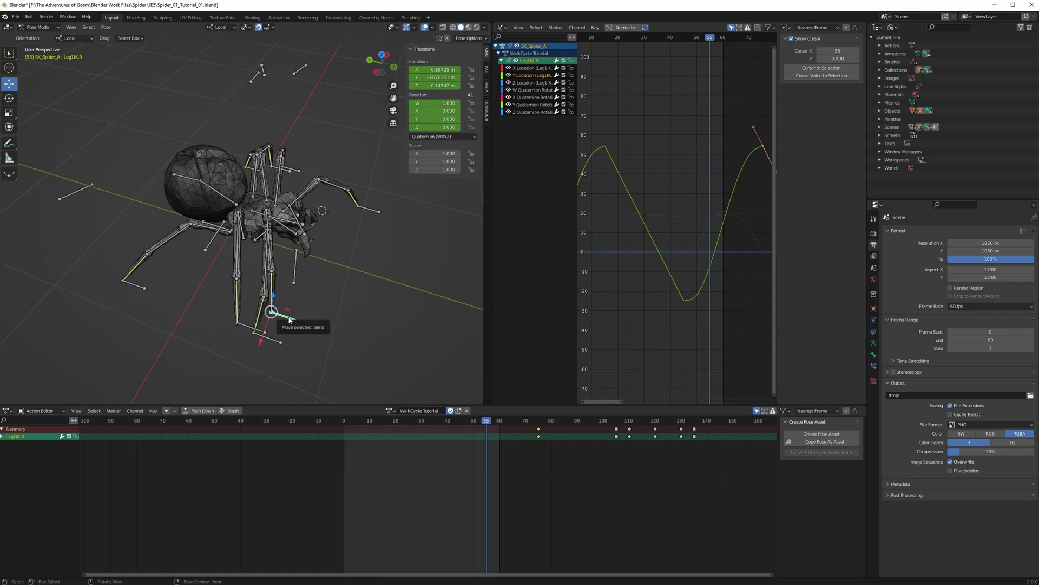
left_click(266, 336, "shift")
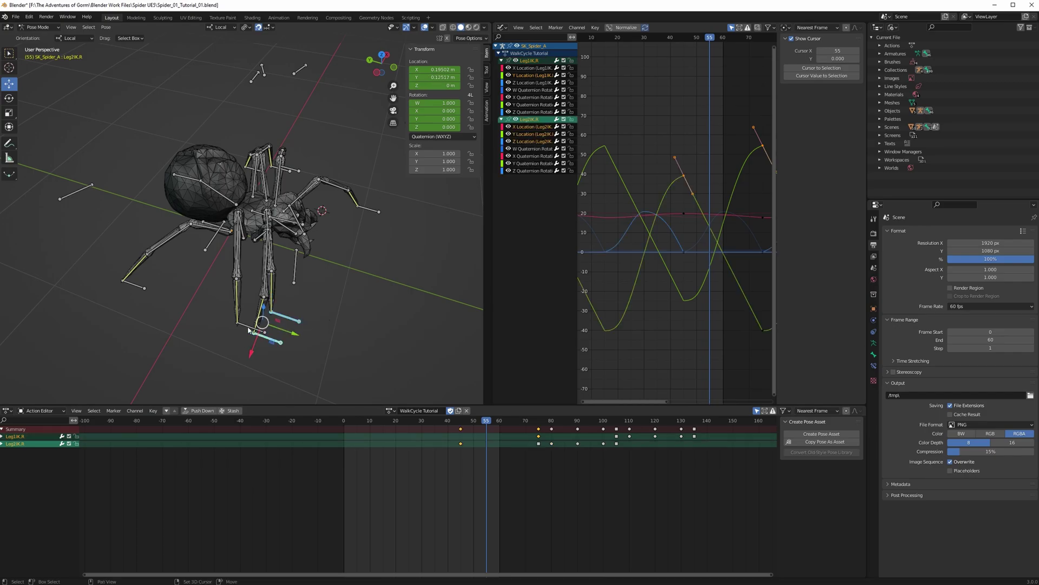
left_click(248, 329, "shift")
left_click(137, 289, "shift")
middle_click_drag(348, 283, 153, 366)
left_click(154, 366, "shift")
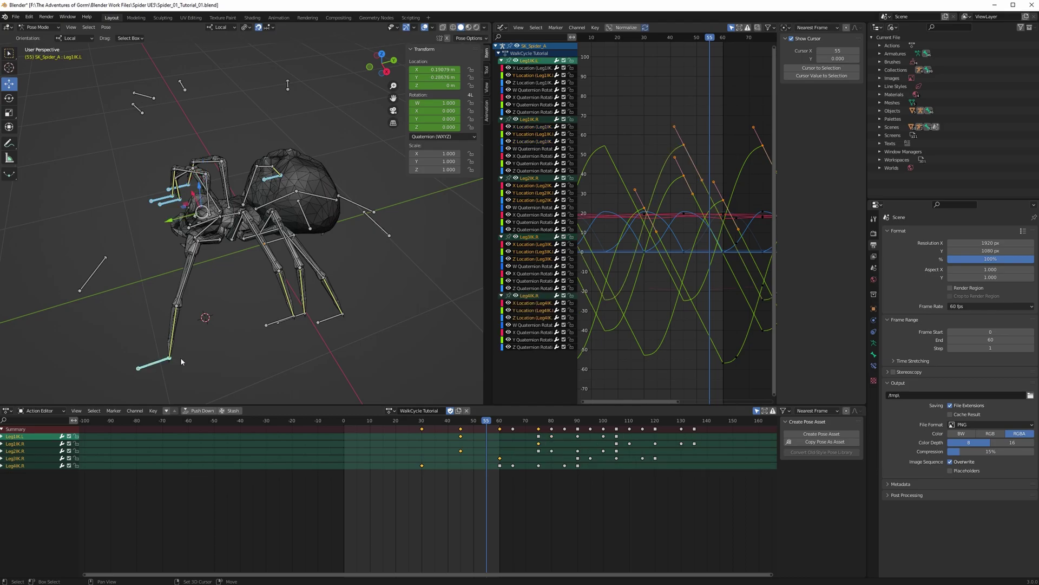
left_click(289, 320, "shift")
left_click(329, 319, "shift")
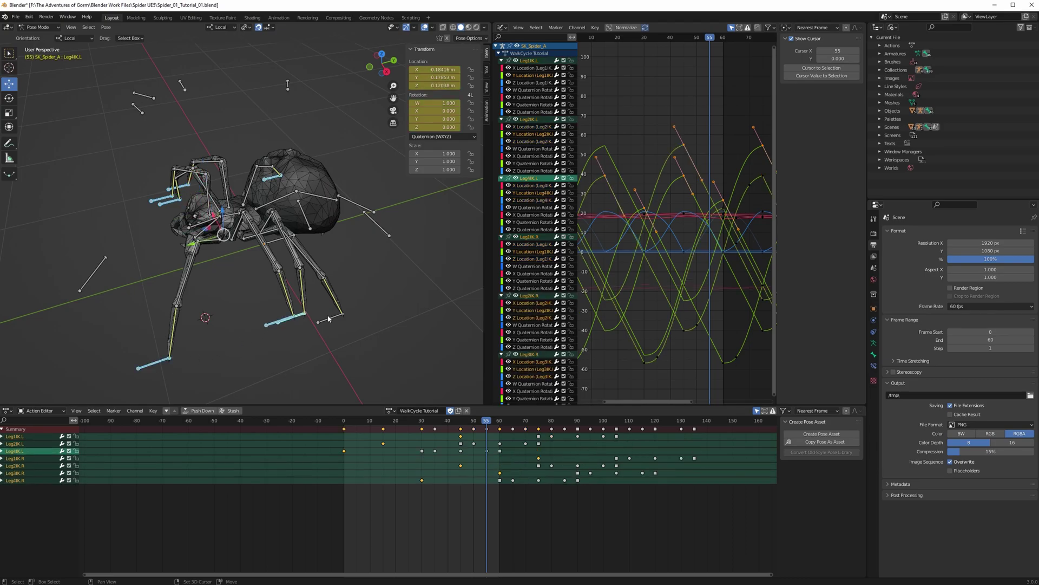
left_click(331, 320, "shift")
Play back the walk cycle to review the movement of the selected leg IK bones.
middle_click_drag(331, 320, 381, 274)
key("space")
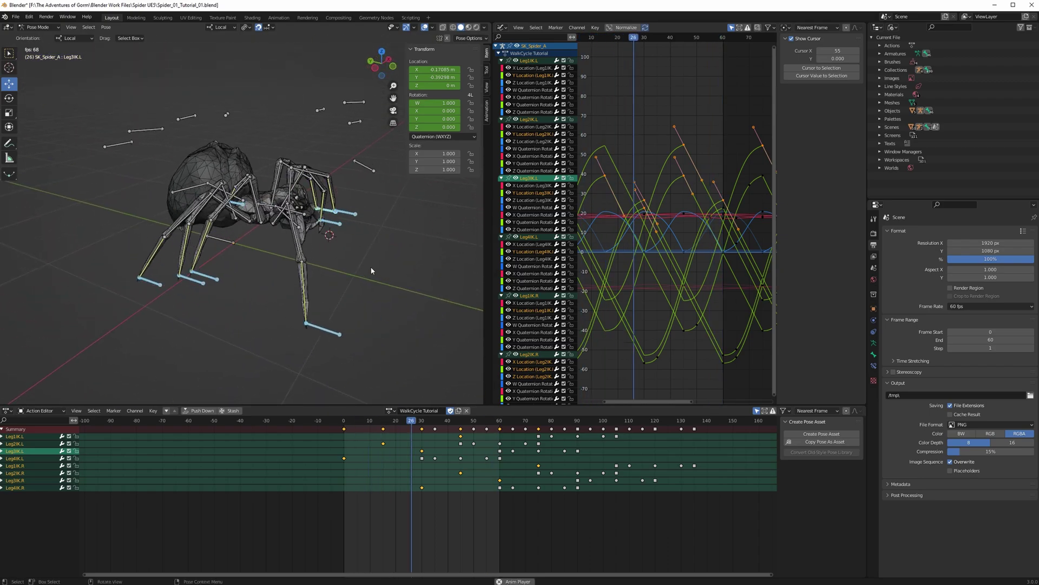
key("space")
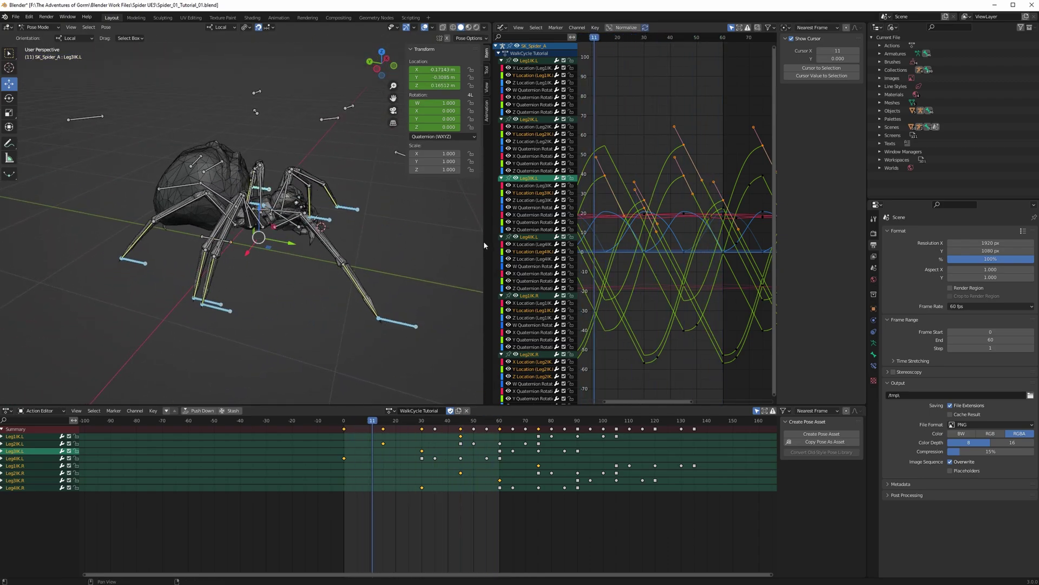
Widen the Graph Editor into the 3D viewport's space and show a larger range of the leg curves.
left_click_drag(493, 245, 393, 245)
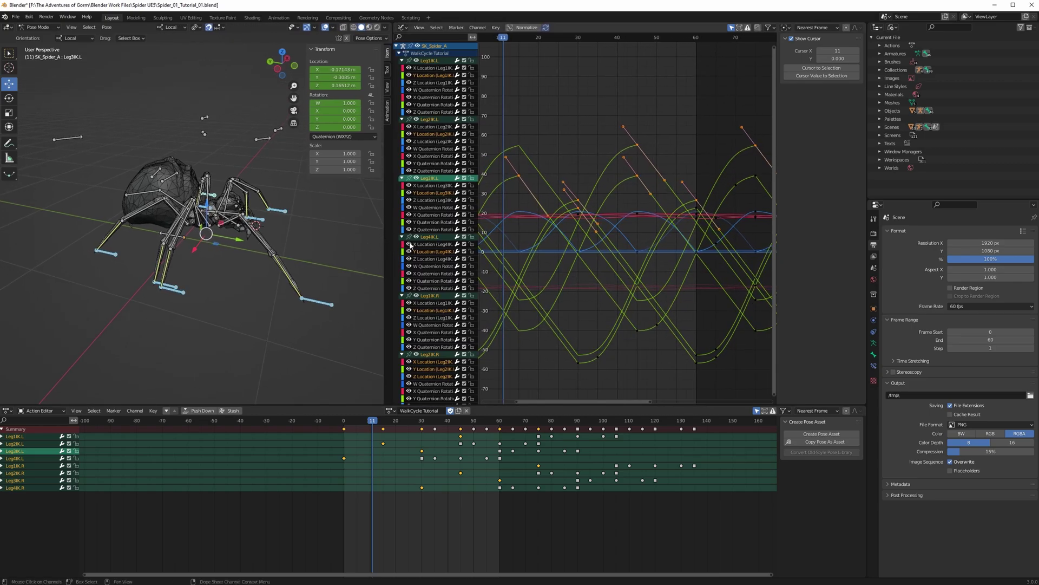
scroll(581, 258, "down", 4)
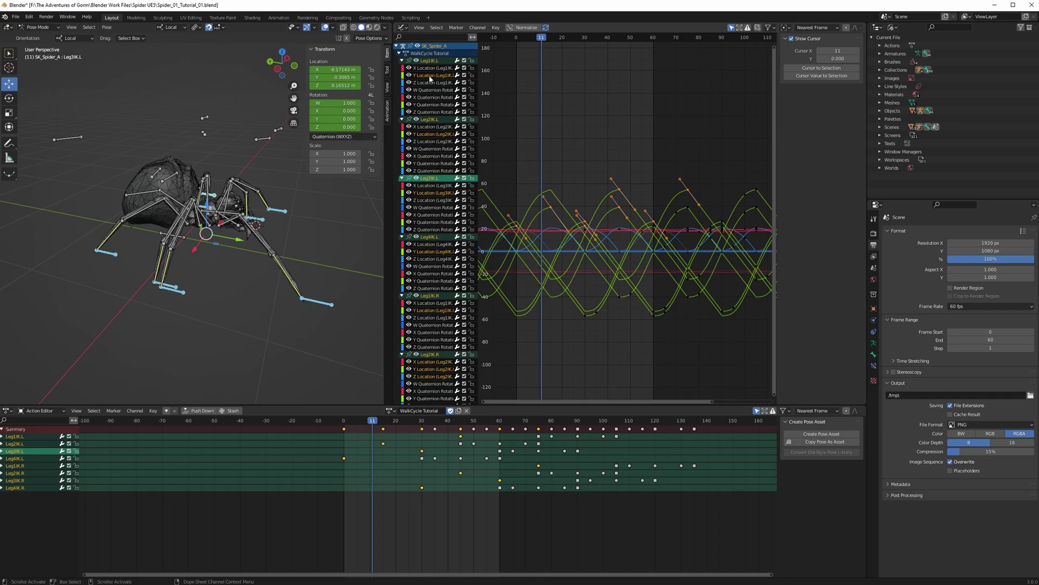
middle_click_drag(298, 211, 301, 225)
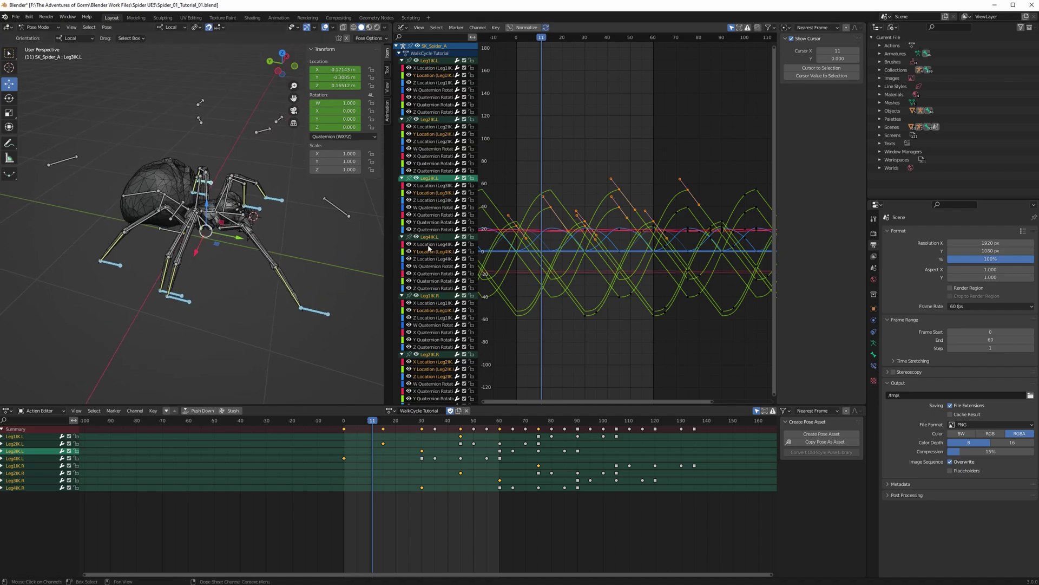
Select the Y Location channels of Leg1IK to Leg4IK for both the left and right sides in the Graph Editor.
left_click(427, 77)
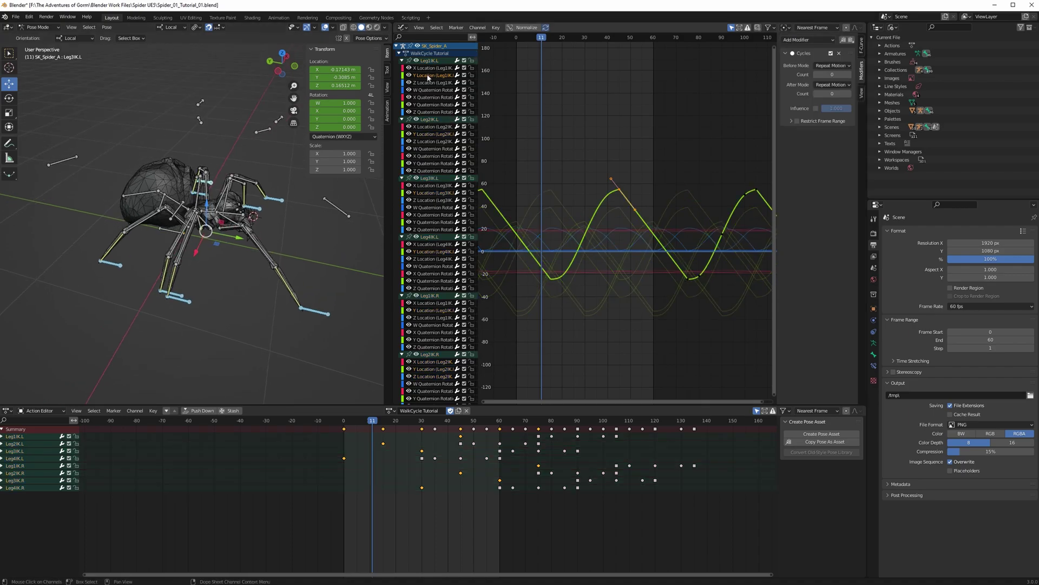
left_click(428, 134, "shift")
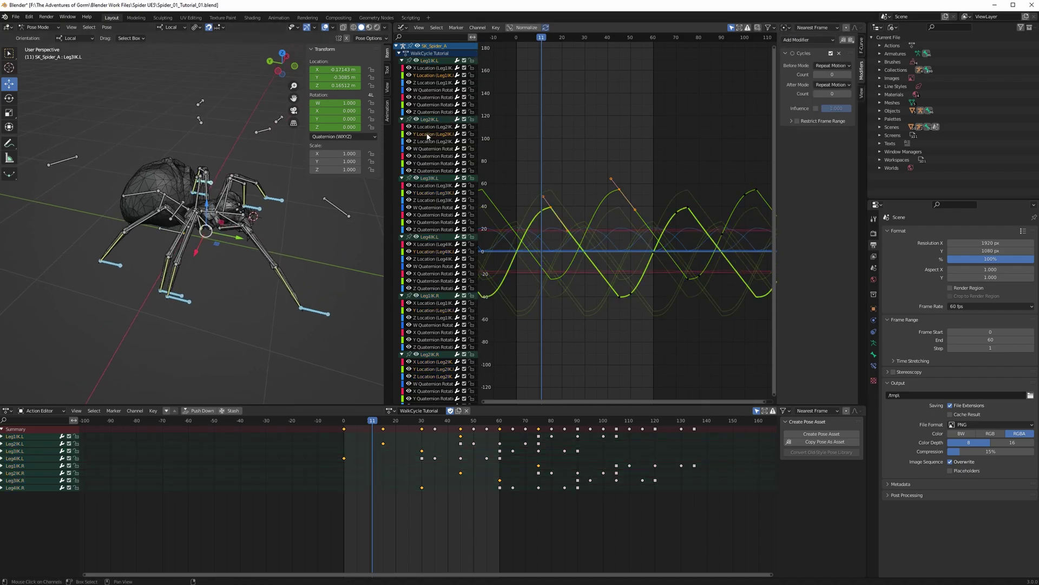
left_click(429, 194, "shift")
left_click(428, 252, "shift")
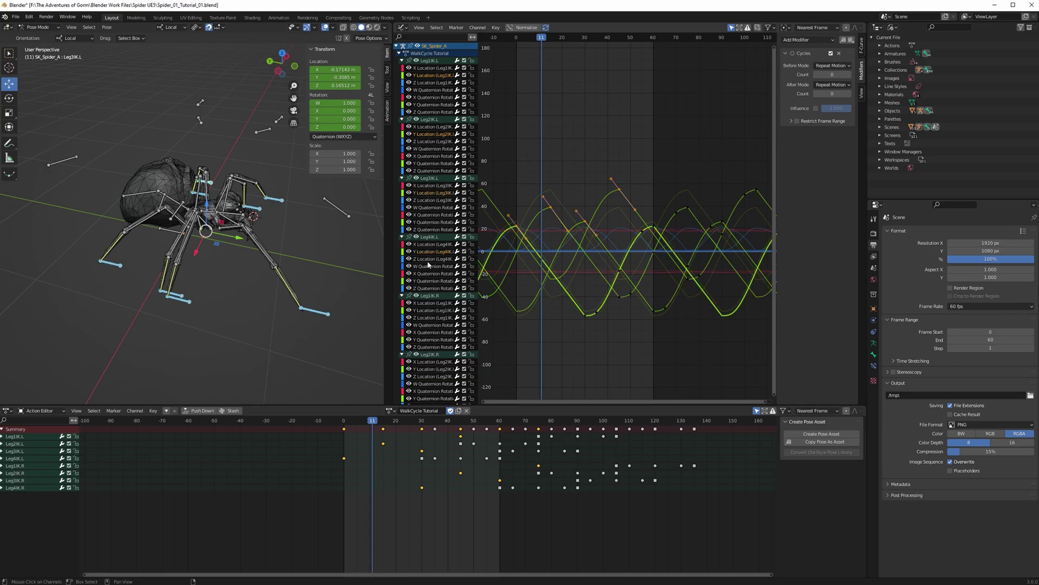
left_click(425, 311, "shift")
scroll(428, 286, "down", 5)
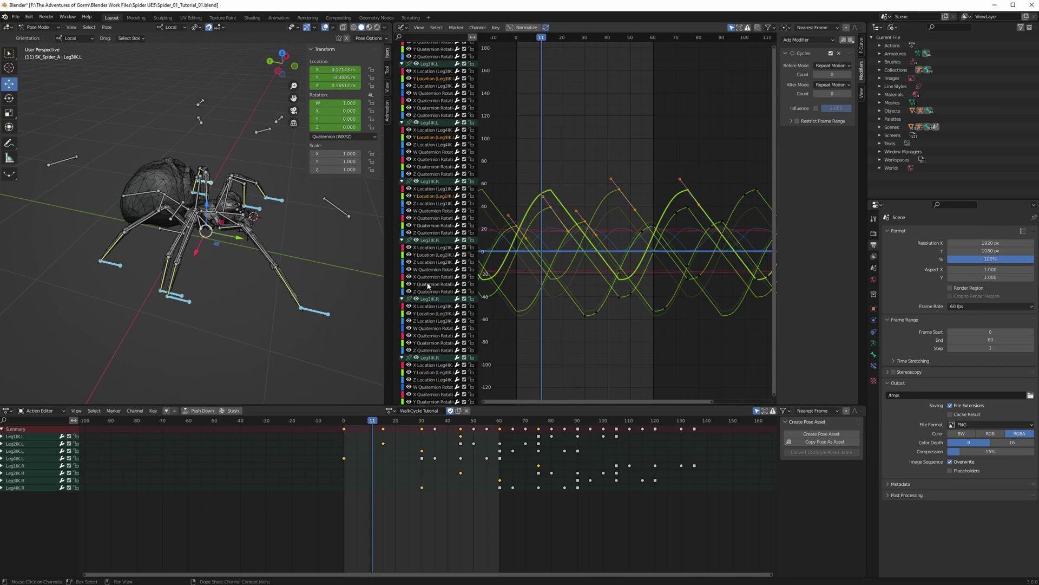
left_click(429, 255, "shift")
left_click(430, 313, "shift")
scroll(436, 336, "down", 1)
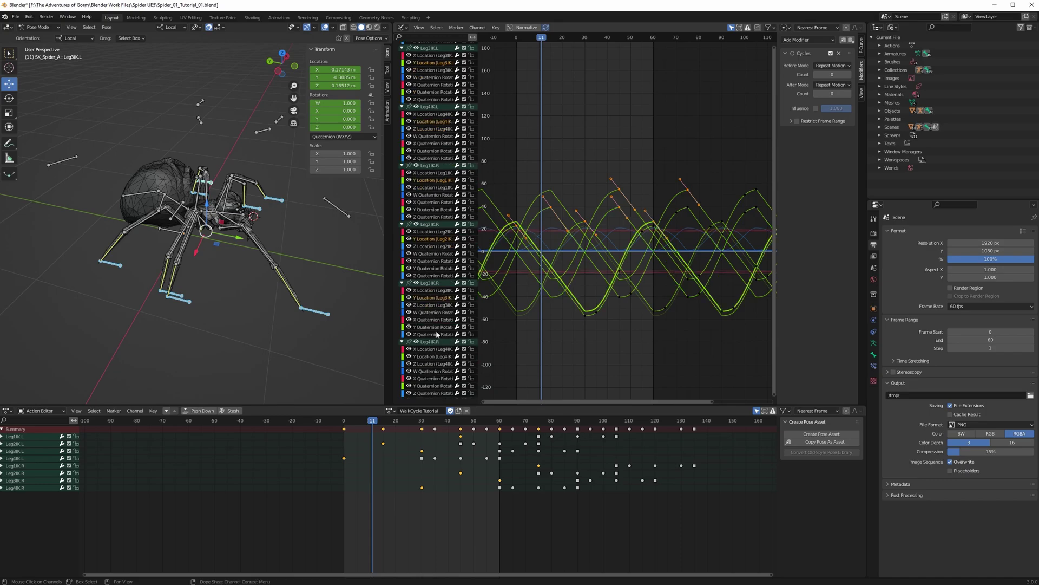
left_click(427, 356, "shift")
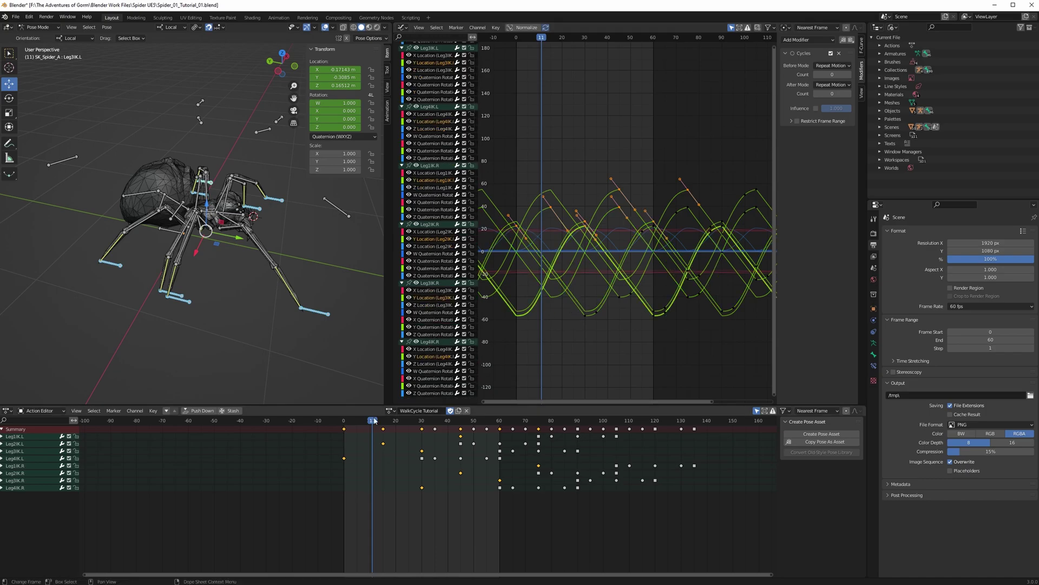
Select all keyframes of the leg IK bones in the WalkCycle Tutorial action and frame their curves closely.
left_click_drag(338, 429, 706, 433)
mouse_move(682, 327)
middle_mouse_down()
mouse_move(667, 304)
mouse_move(696, 312)
middle_mouse_up()
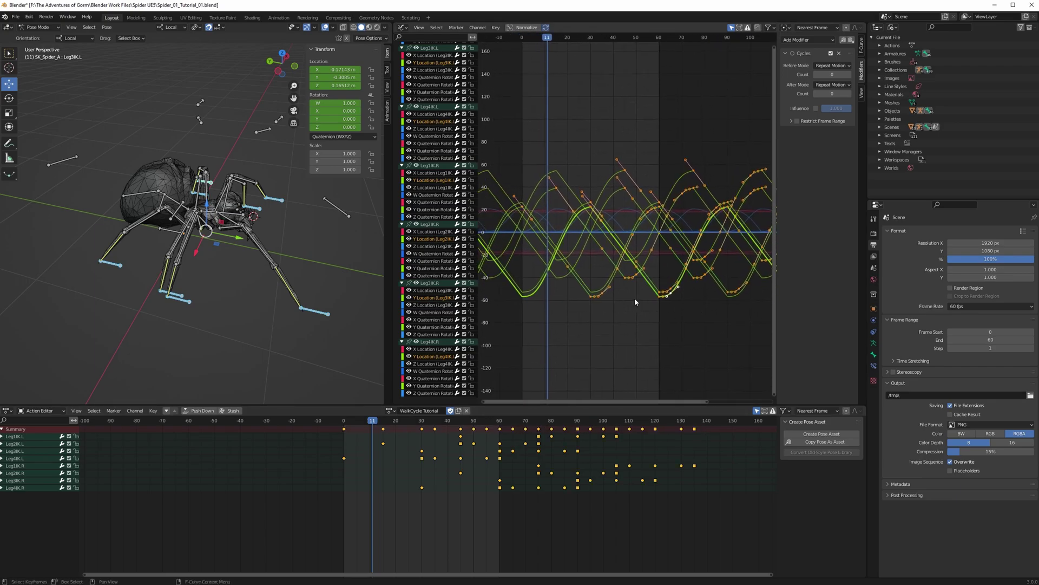
middle_click_drag(617, 317, 670, 297, "ctrl")
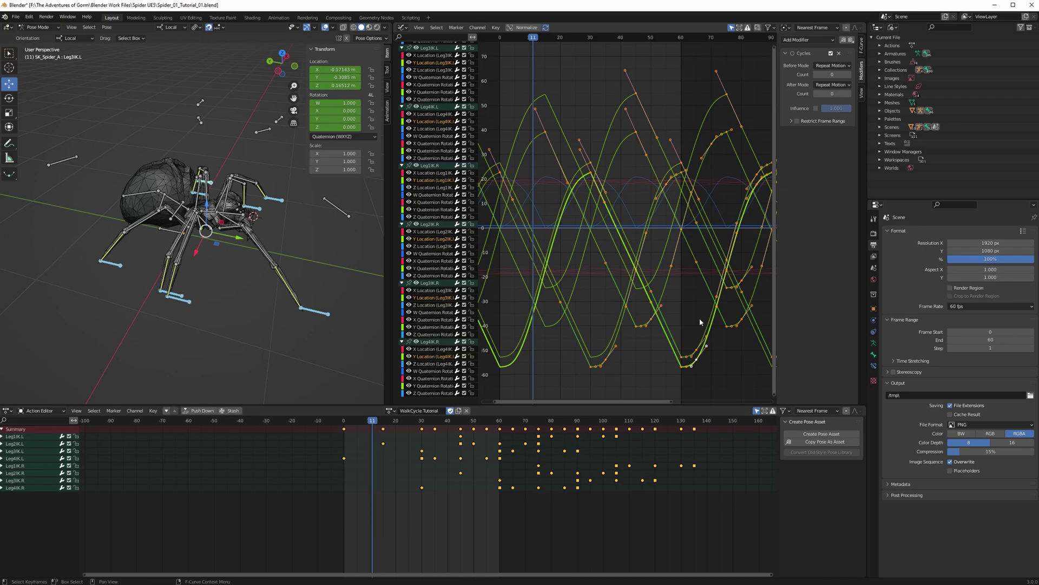
key("s")
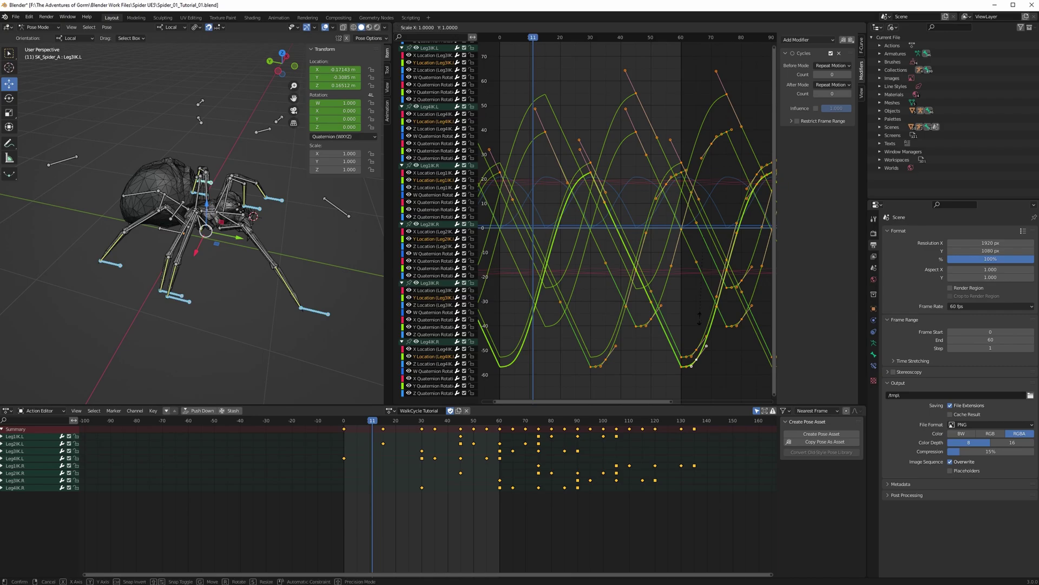
key("y")
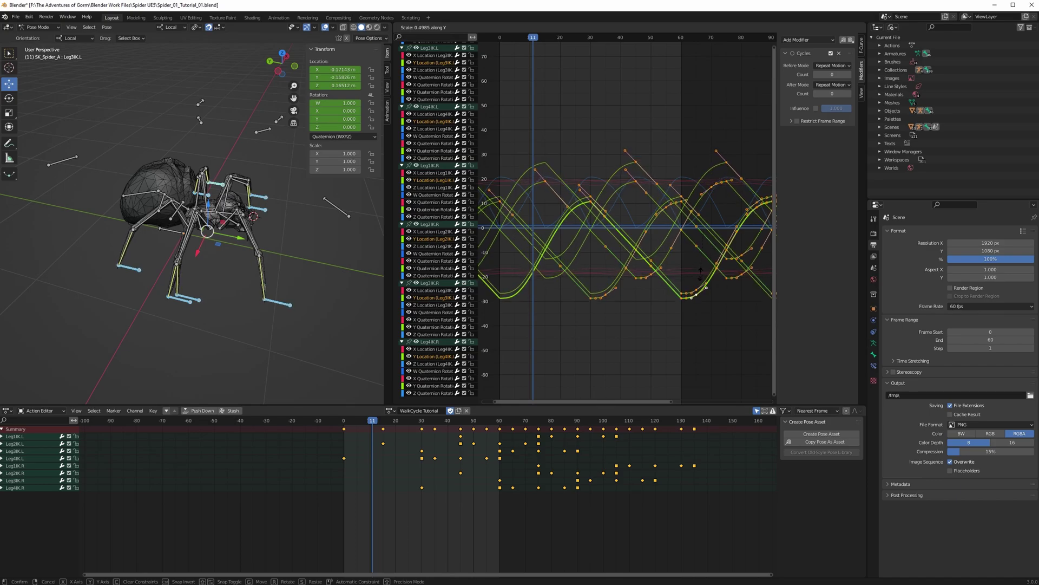
key("Escape")
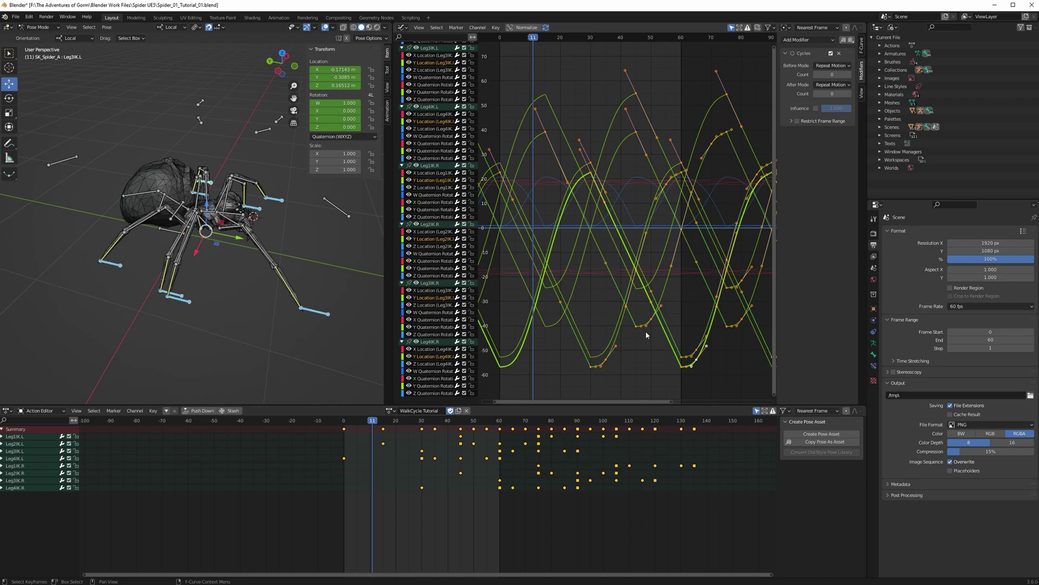
Scale the selected Y Location keyframes along Y by about 0.53 and play back the walk cycle.
key("s")
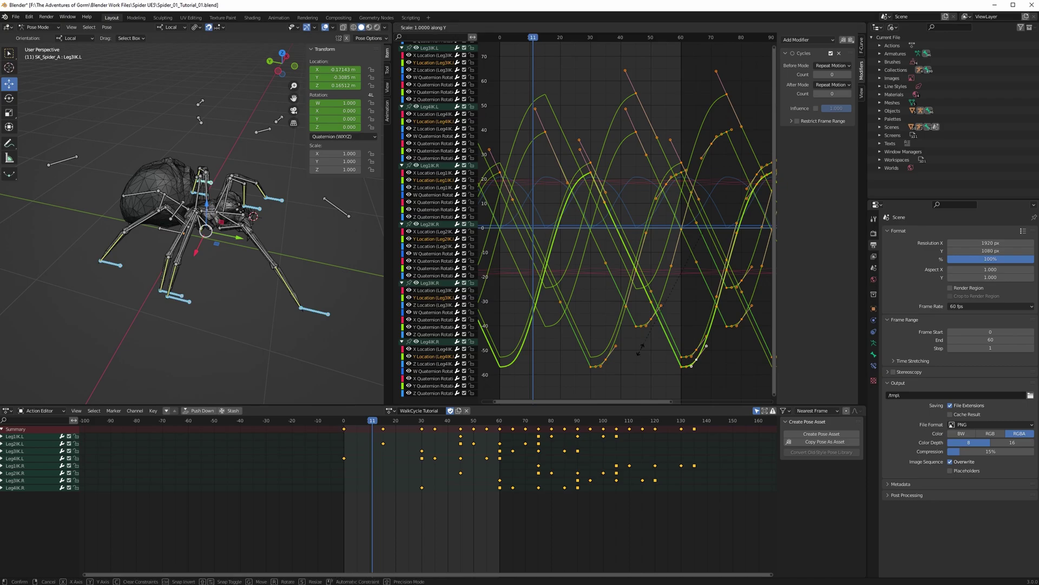
key("y")
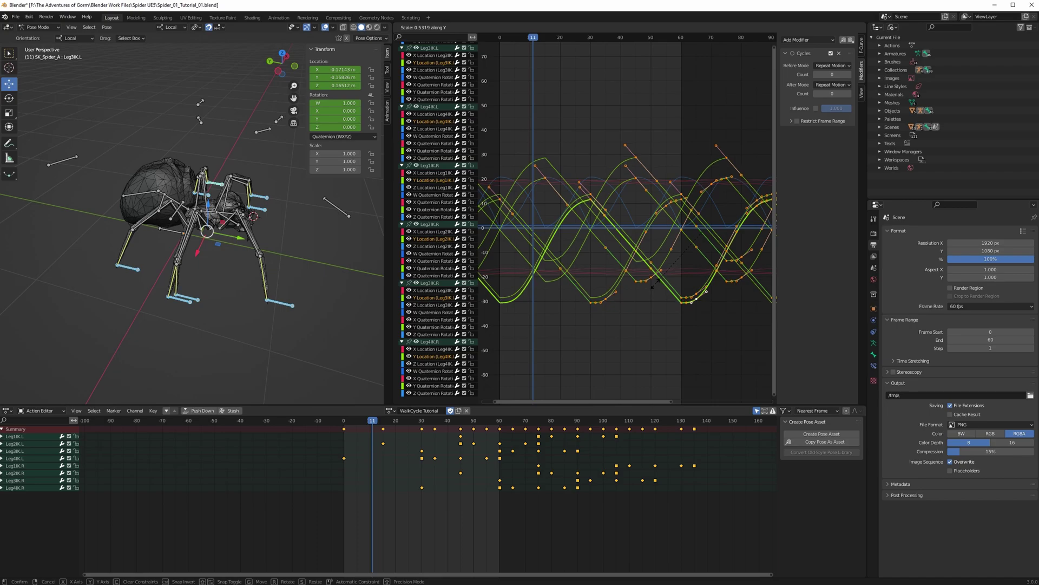
left_click(658, 288)
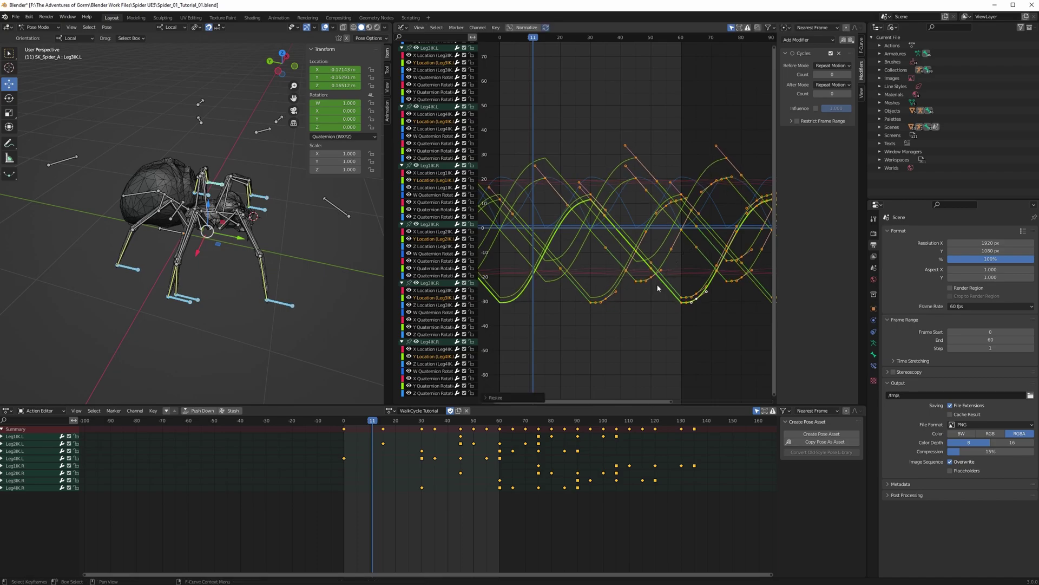
key("space")
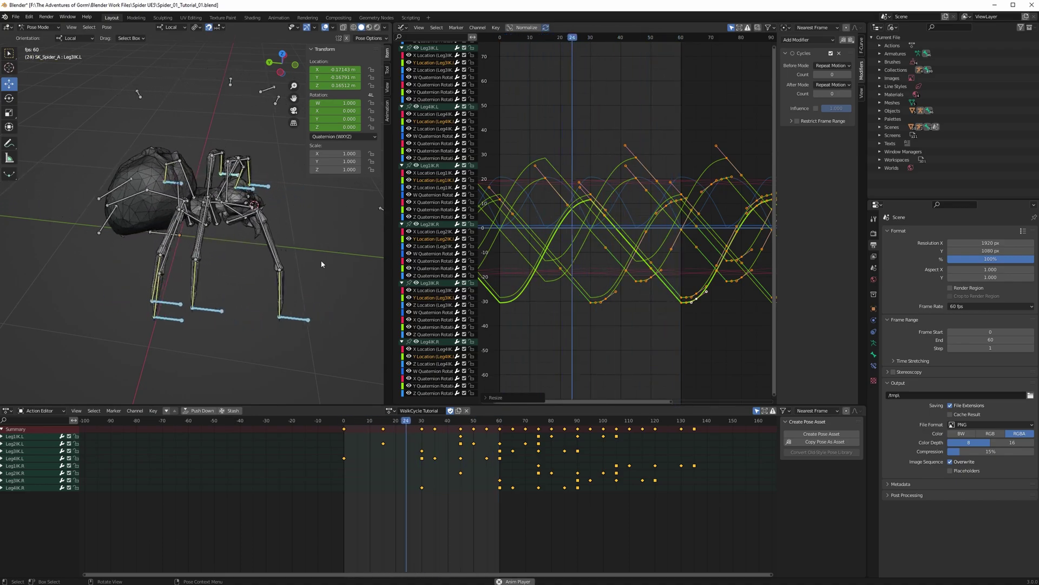
key("space")
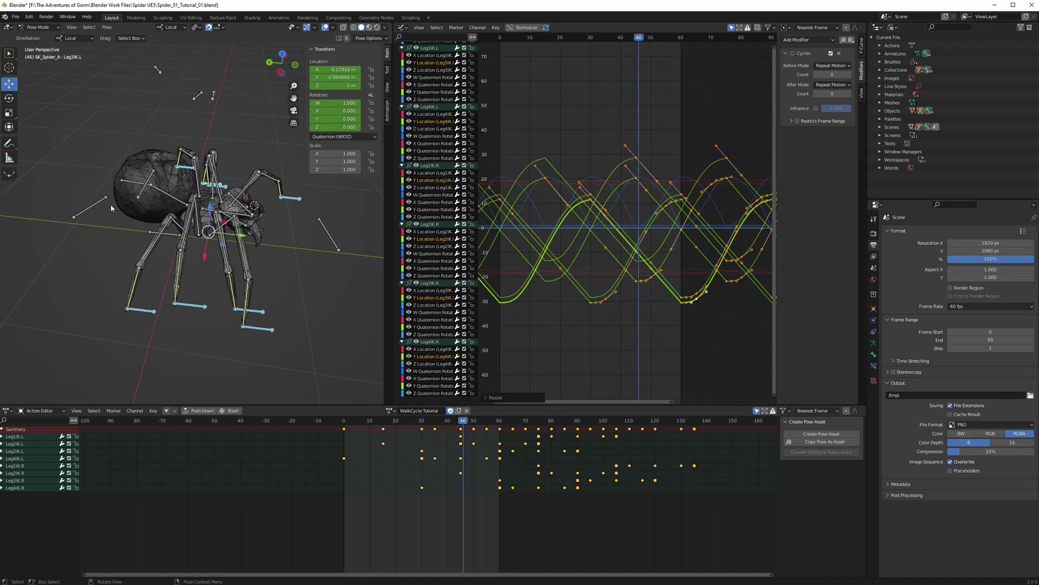
Select the Leg3Target.R bone and play the walk cycle to examine how it moves relative to the legs.
middle_click_drag(147, 223, 298, 259)
left_click(155, 245)
key("g")
left_click(293, 282)
key("space")
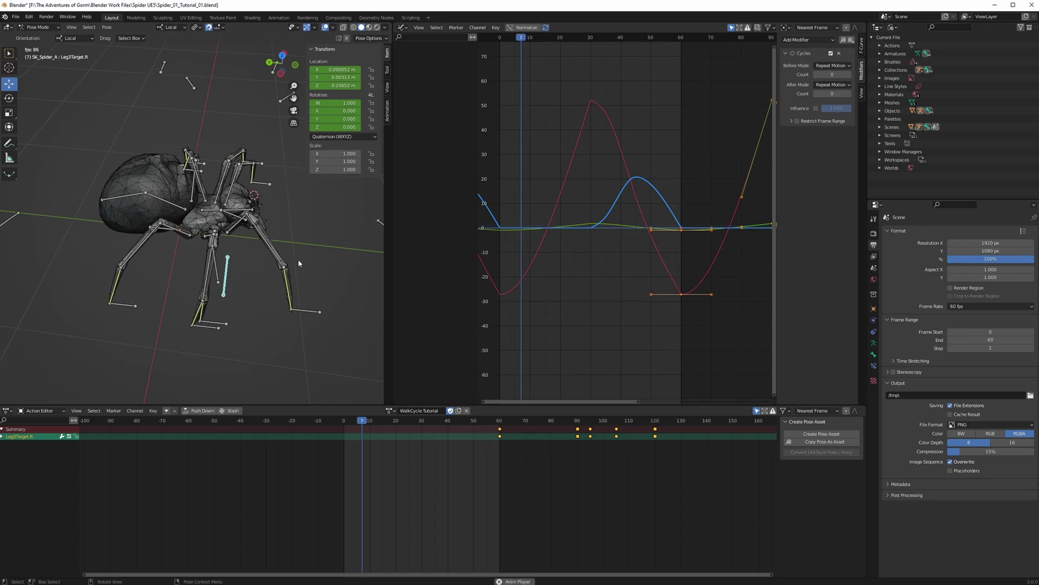
key("space")
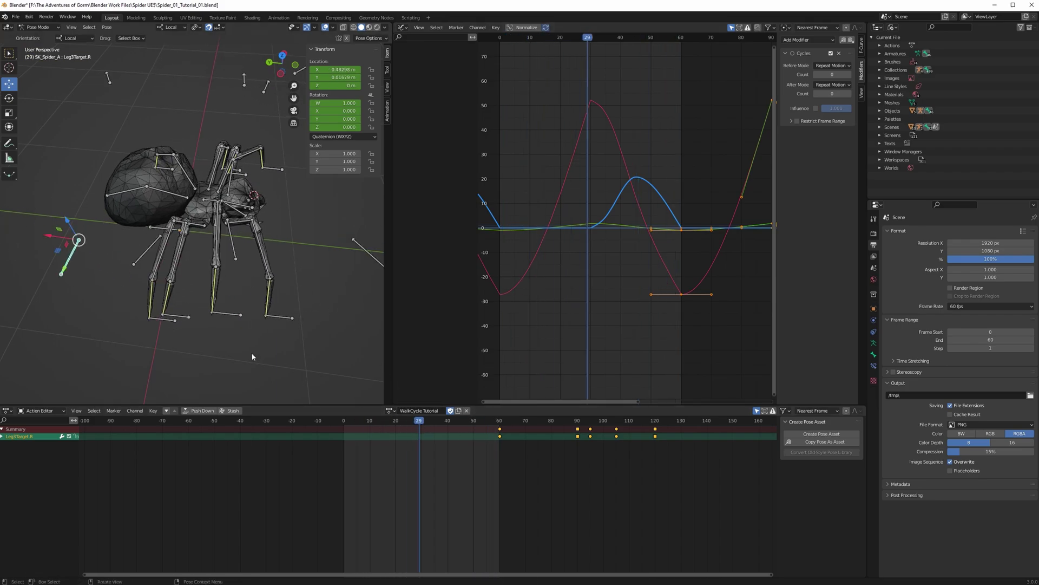
Try moving the Leg1Target.R bone about -0.13 m along its local Y axis, and undo the move.
middle_click_drag(250, 332, 280, 288)
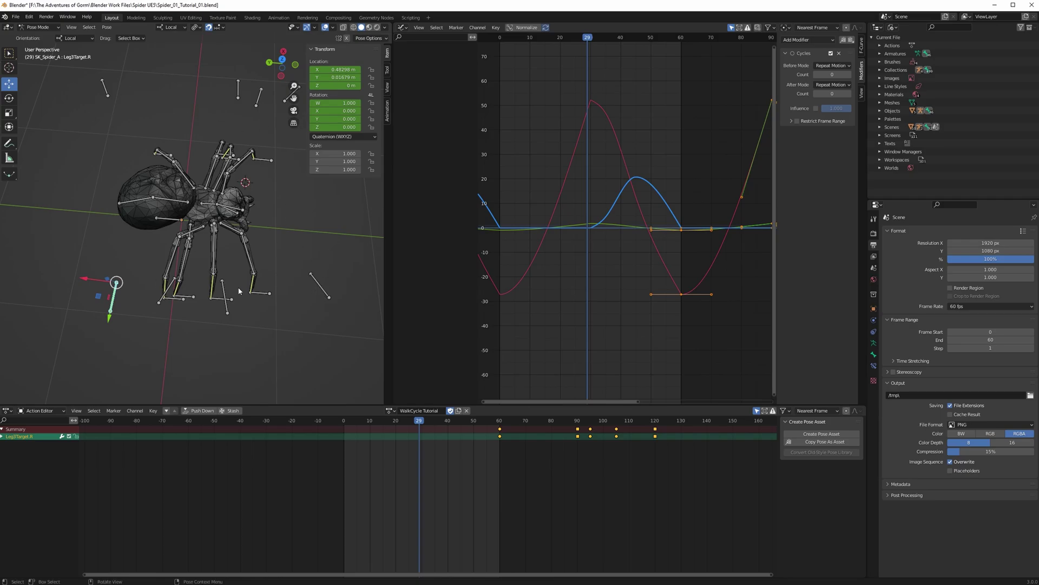
left_click(320, 285)
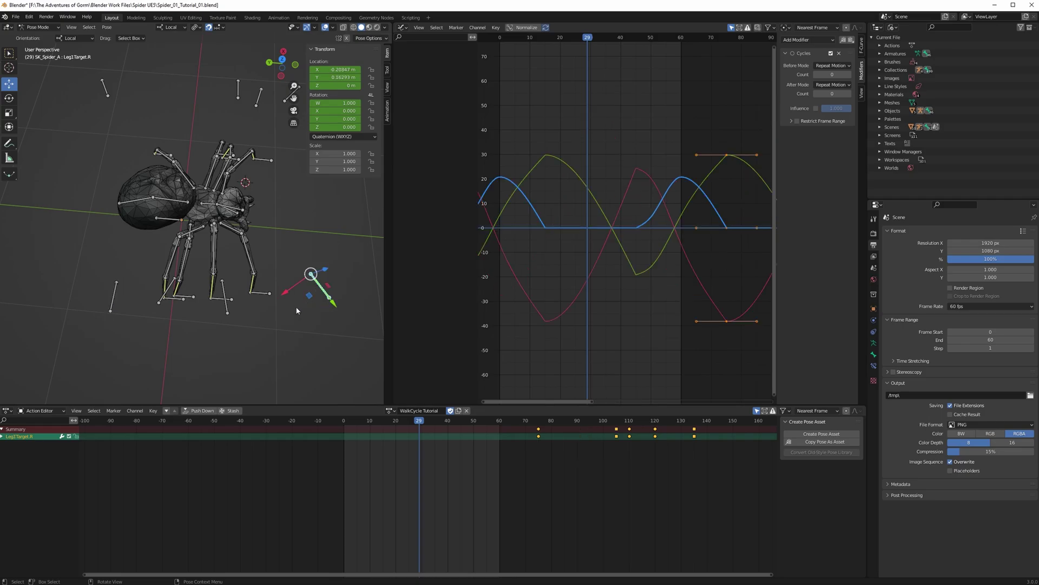
middle_click_drag(297, 310, 328, 305)
left_click_drag(337, 296, 318, 268)
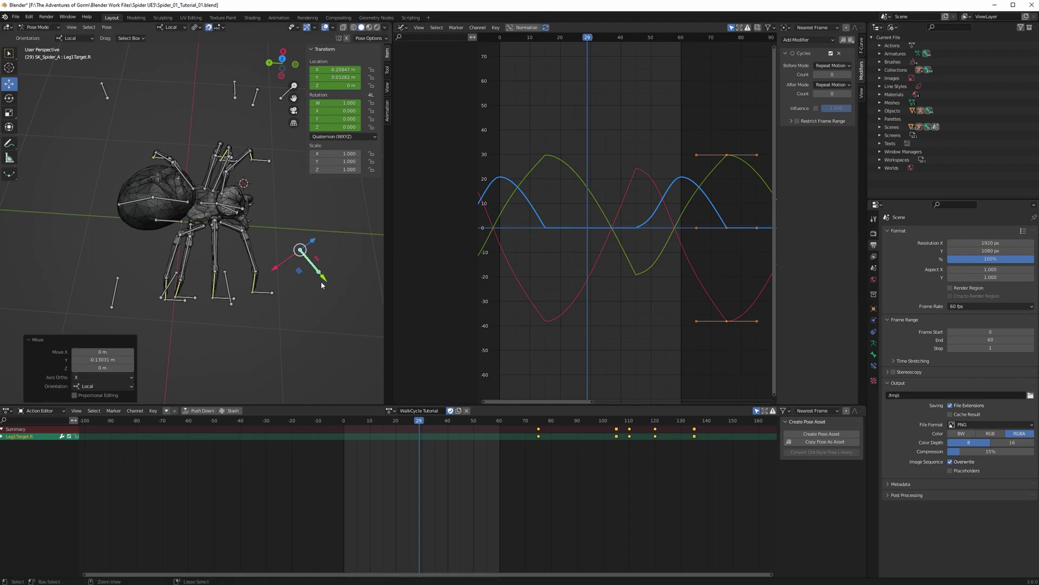
key("ctrl+z")
Select the two front leg IK bones, Leg1IK.L and Leg1IK.R.
middle_click_drag(280, 251, 251, 176)
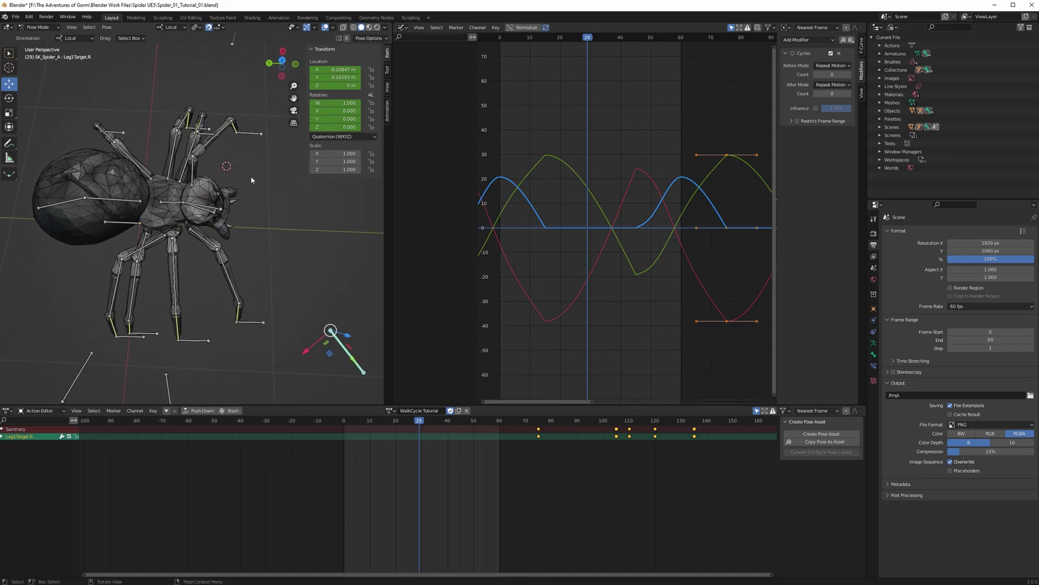
left_click(252, 135)
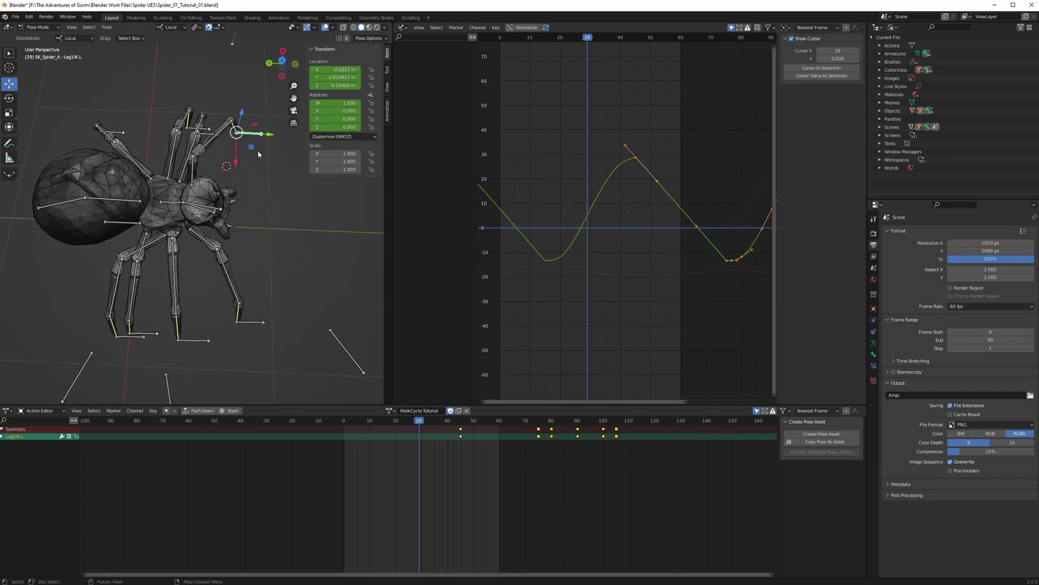
left_click(253, 324, "shift")
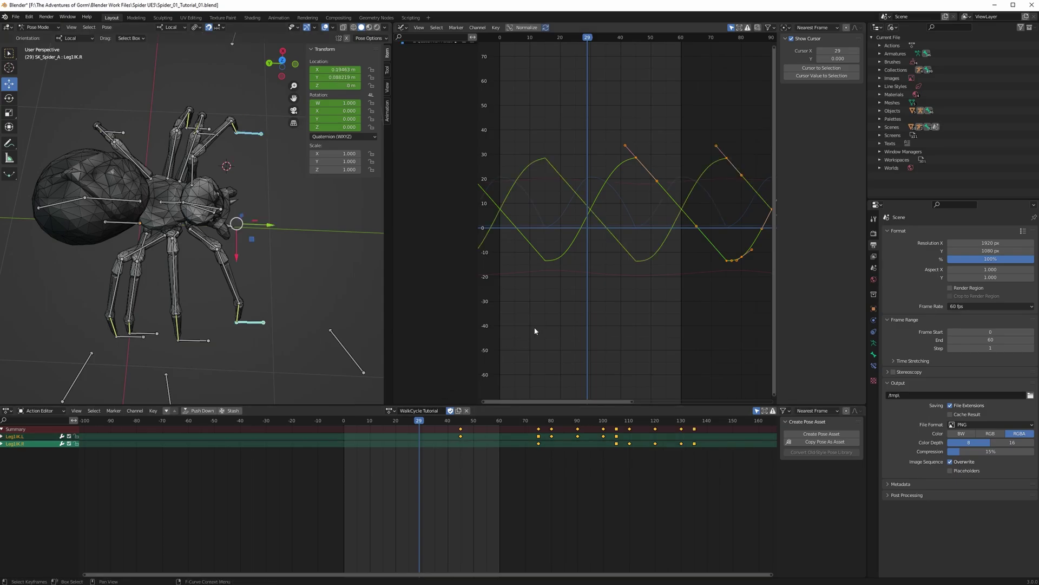
Move the Y Location keyframes of the front leg IK bones up by about 26.4 along Y during playback.
scroll(628, 287, "right", 5, "ctrl")
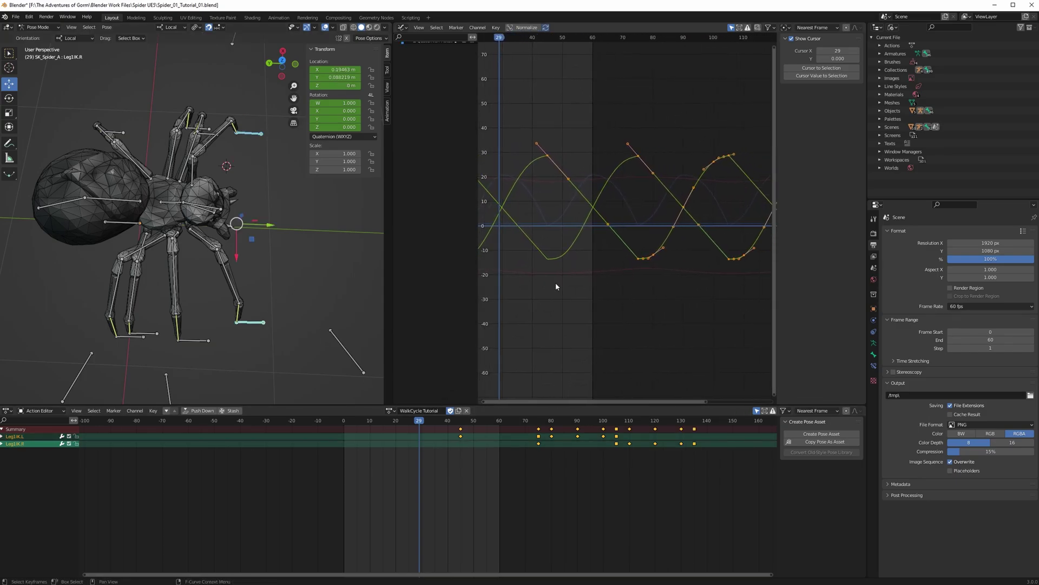
middle_click_drag(557, 287, 546, 292)
key("space")
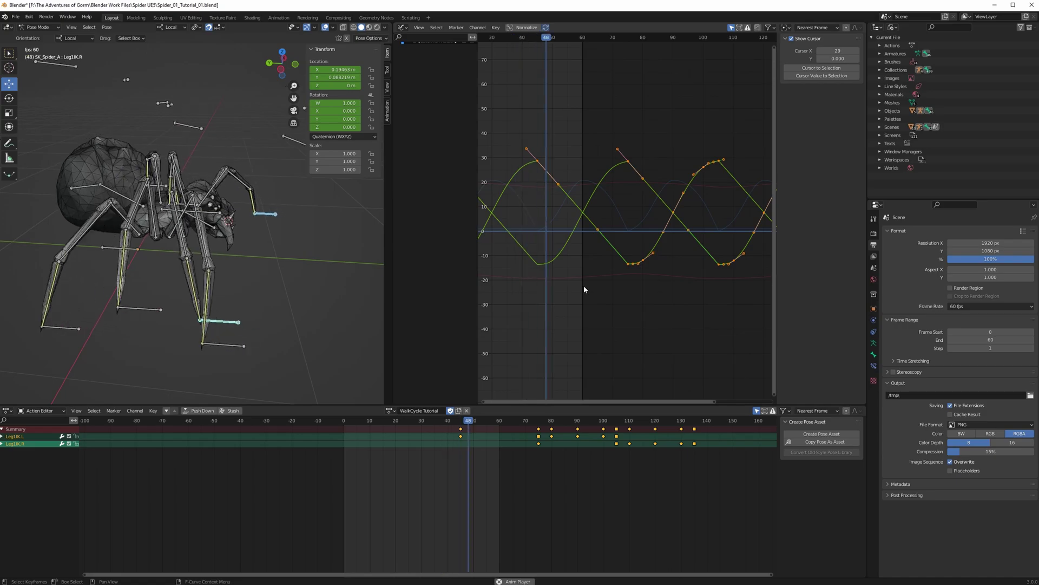
key("g")
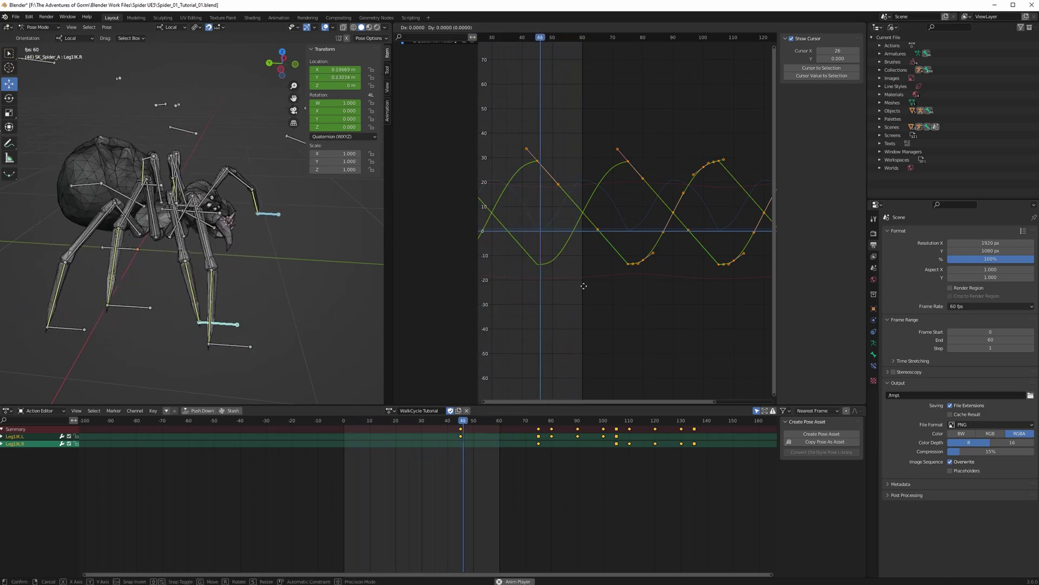
key("y")
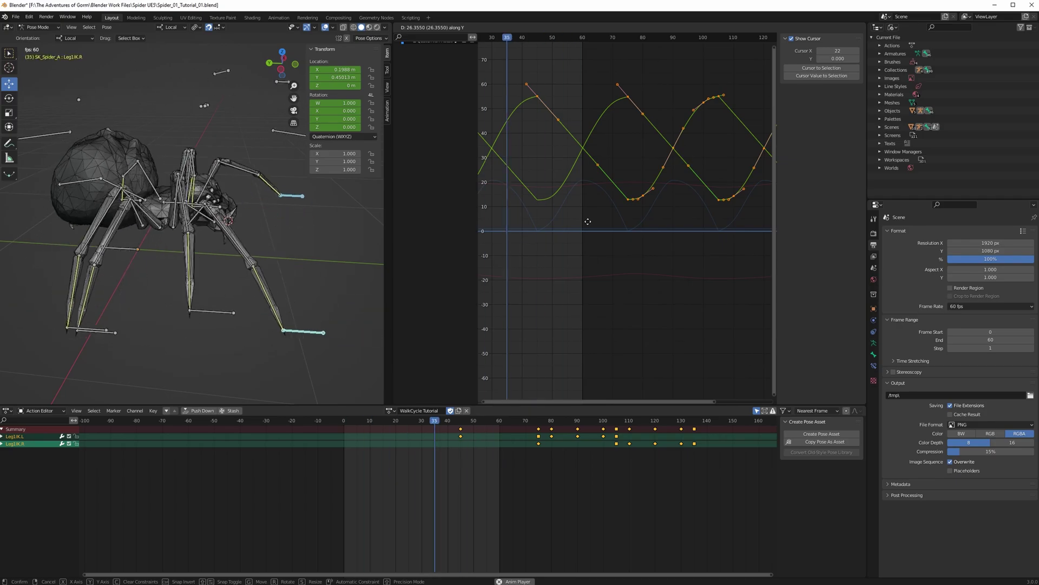
left_click(589, 224)
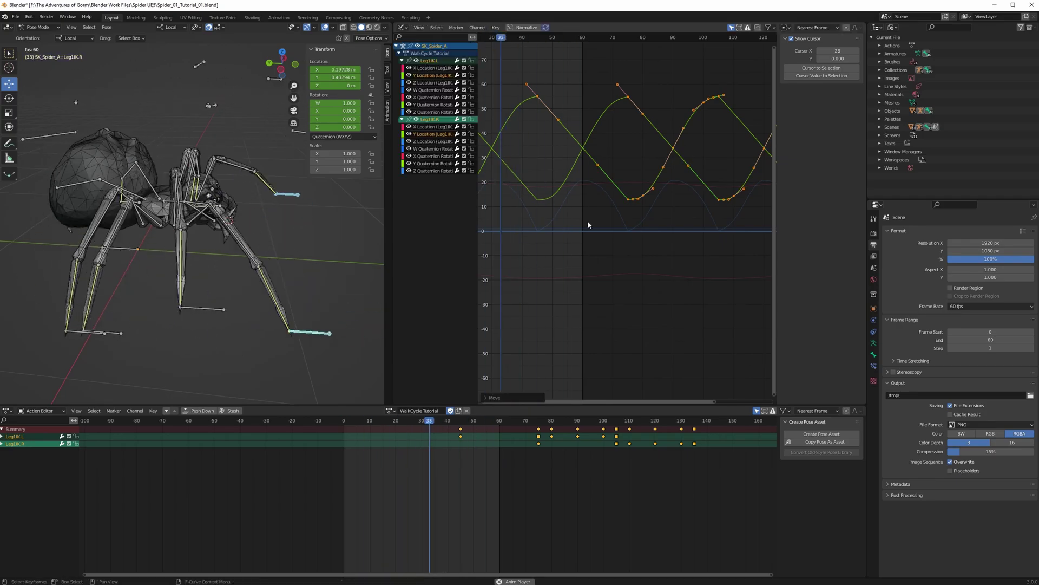
key("space")
Select the two rear leg IK bones, Leg4IK.R and Leg4IK.L, and move their Y Location keyframes by about -25.4 along Y during playback.
middle_click_drag(296, 241, 272, 277)
middle_click_drag(181, 317, 181, 342)
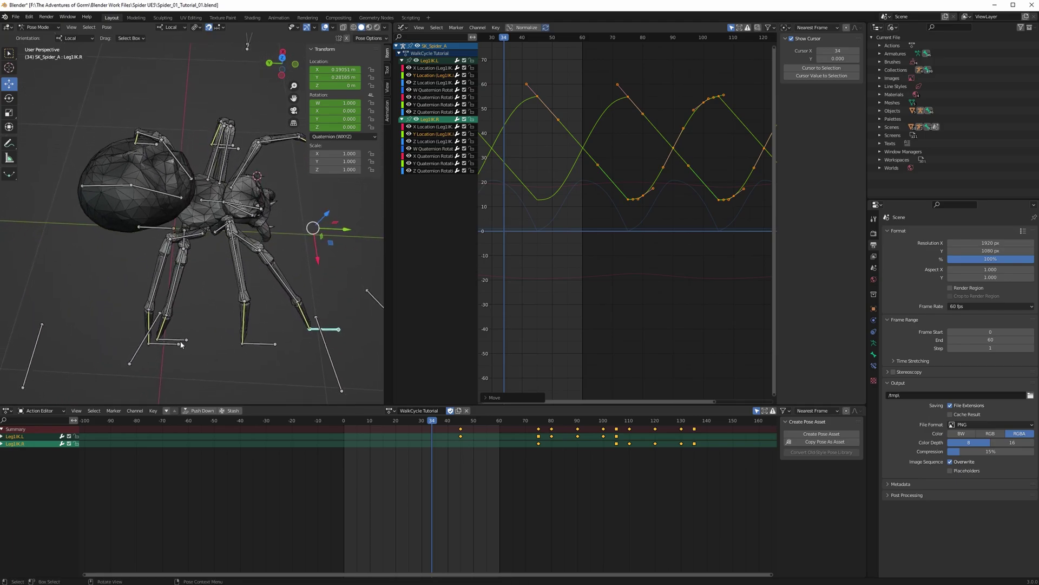
left_click(179, 341)
middle_click_drag(187, 252, 181, 290)
left_click(142, 114, "shift")
middle_click_drag(142, 115, 238, 177)
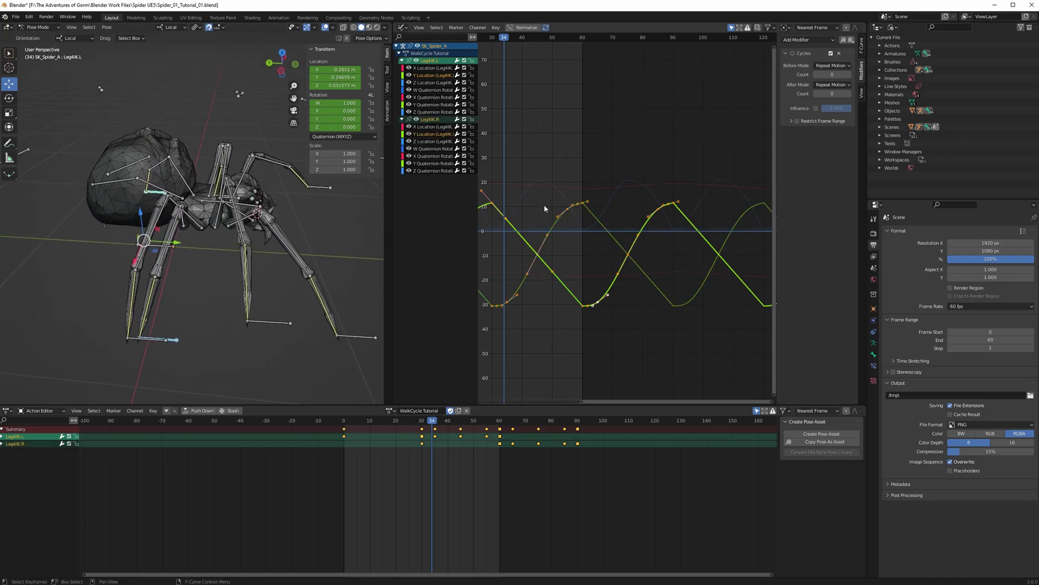
key("space")
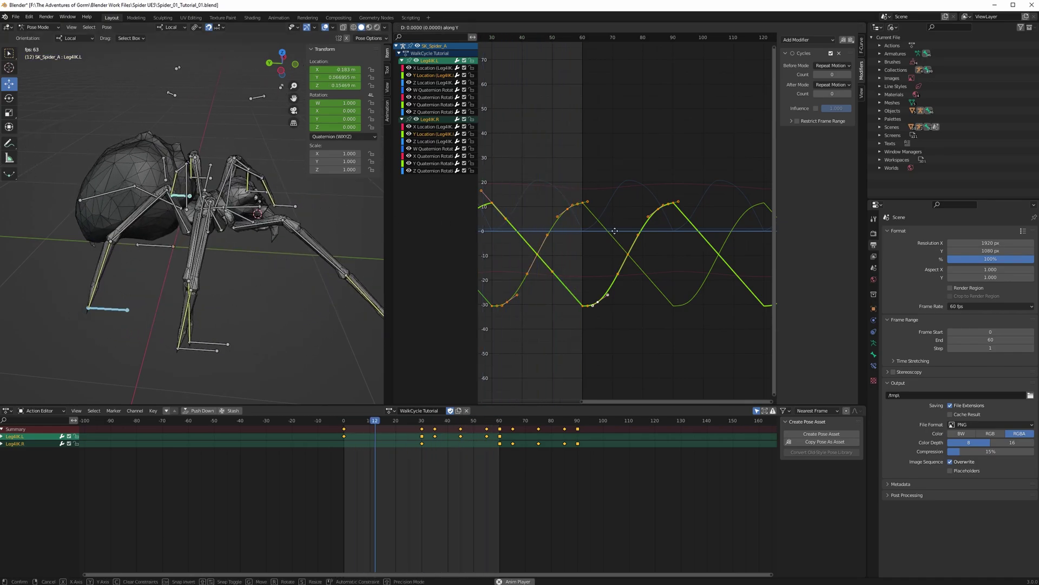
key("g")
key("y")
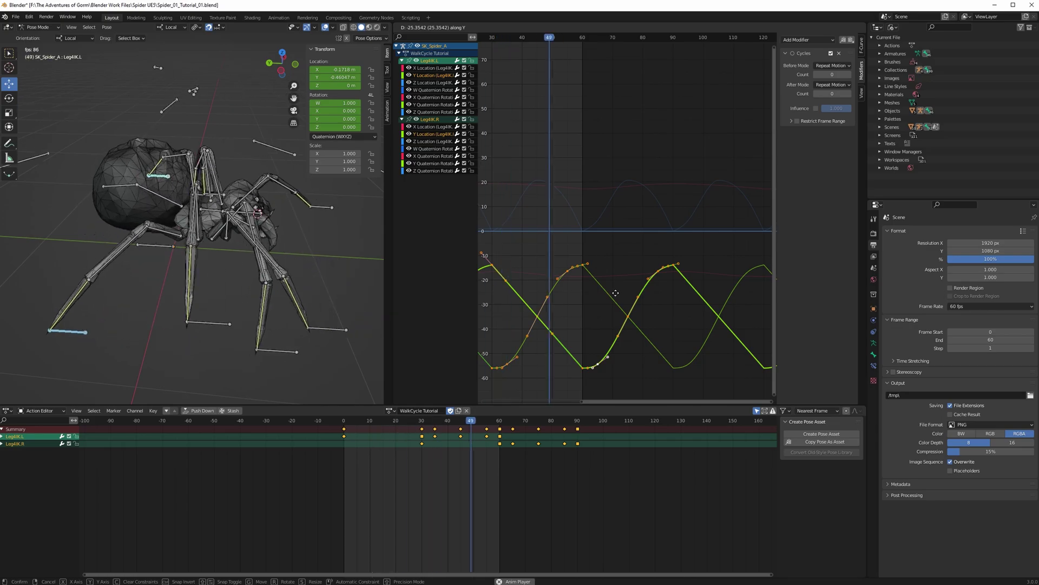
left_click(616, 293)
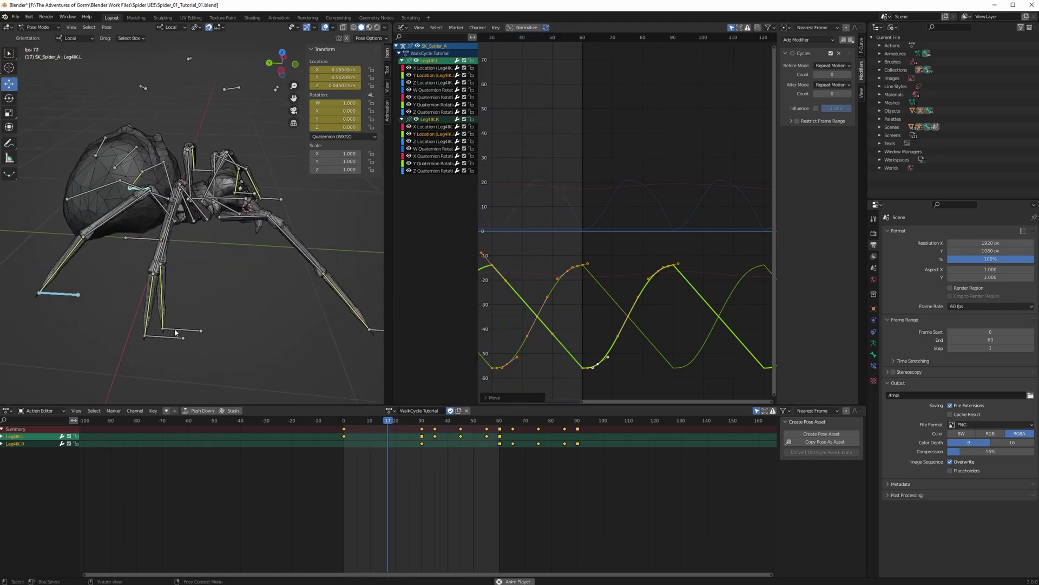
key("space")
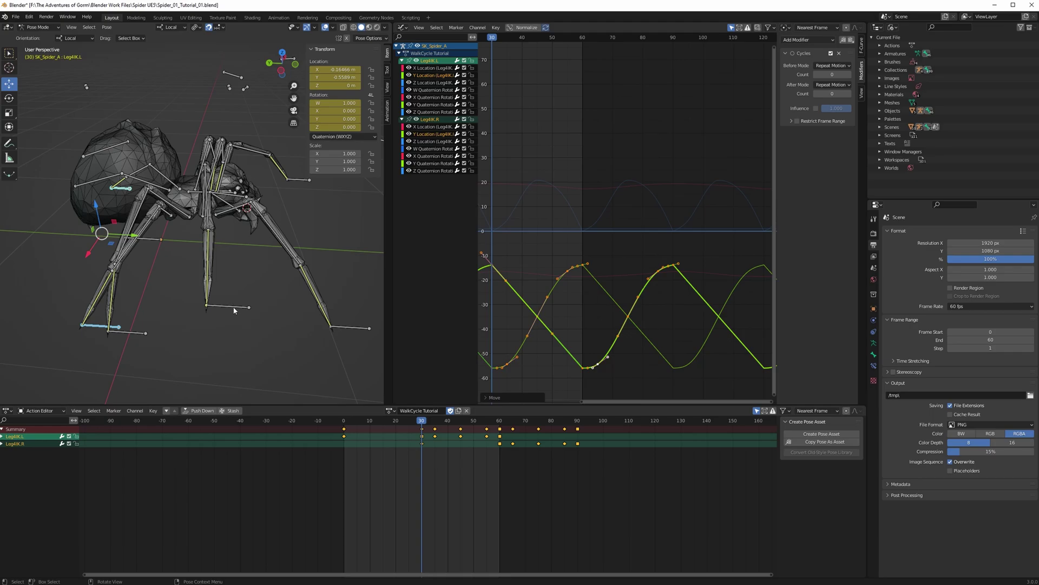
Select Leg2IK.R and Leg2IK.L, move their Y Location keyframes up by about 11.7 along Y, and review the walk cycle.
left_click(234, 308)
mouse_move(241, 246)
middle_mouse_down()
mouse_move(239, 269)
mouse_move(254, 245)
middle_mouse_up()
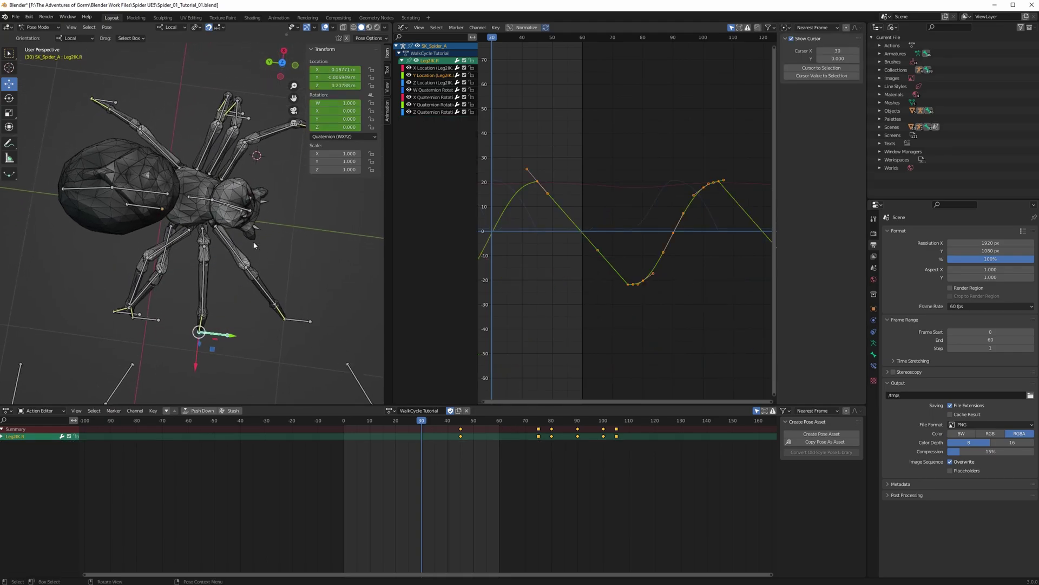
left_click(242, 120, "shift")
key("space")
middle_click_drag(325, 276, 353, 244)
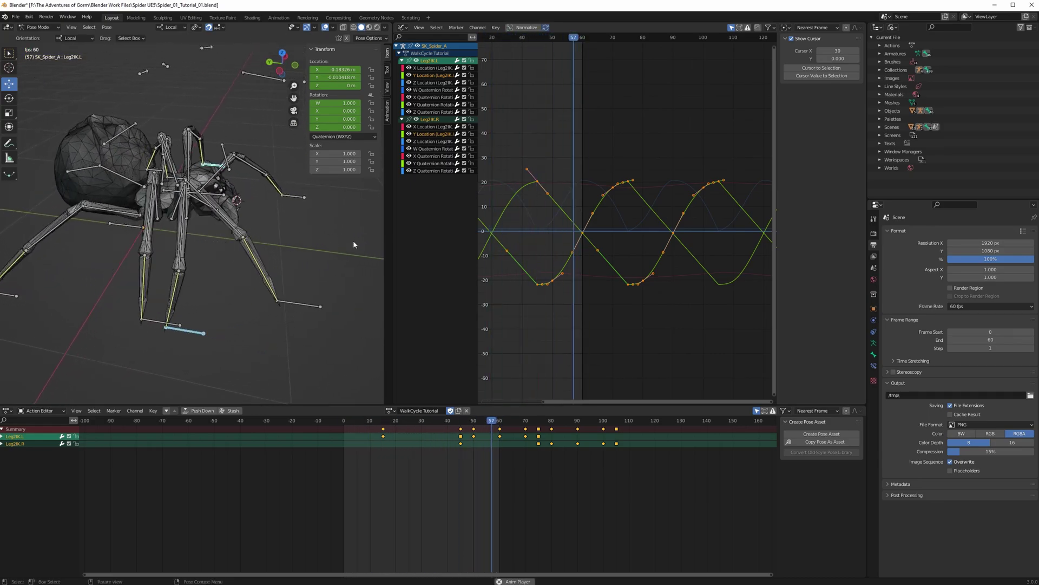
key("g")
key("y")
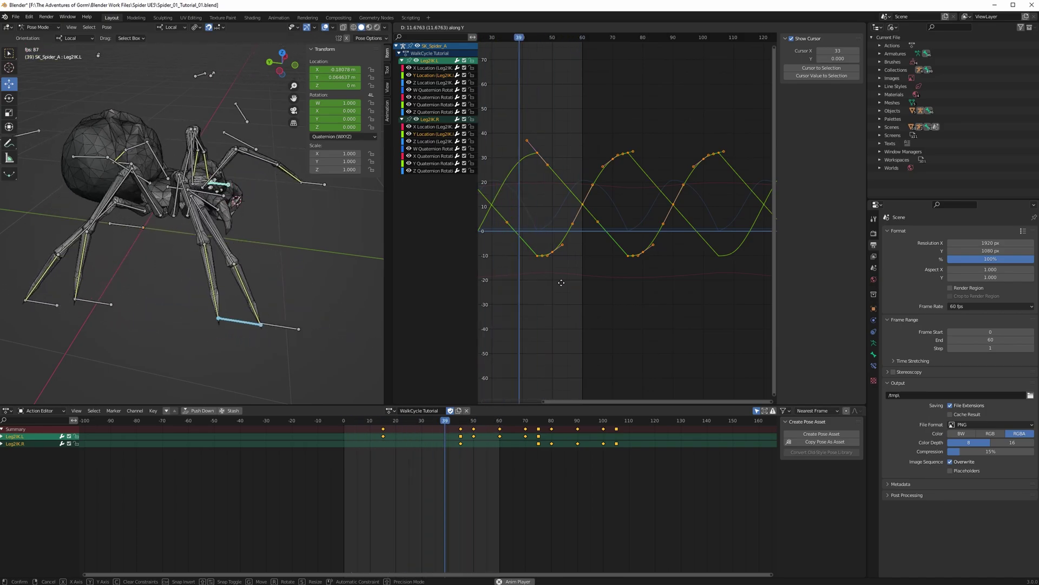
left_click(561, 282)
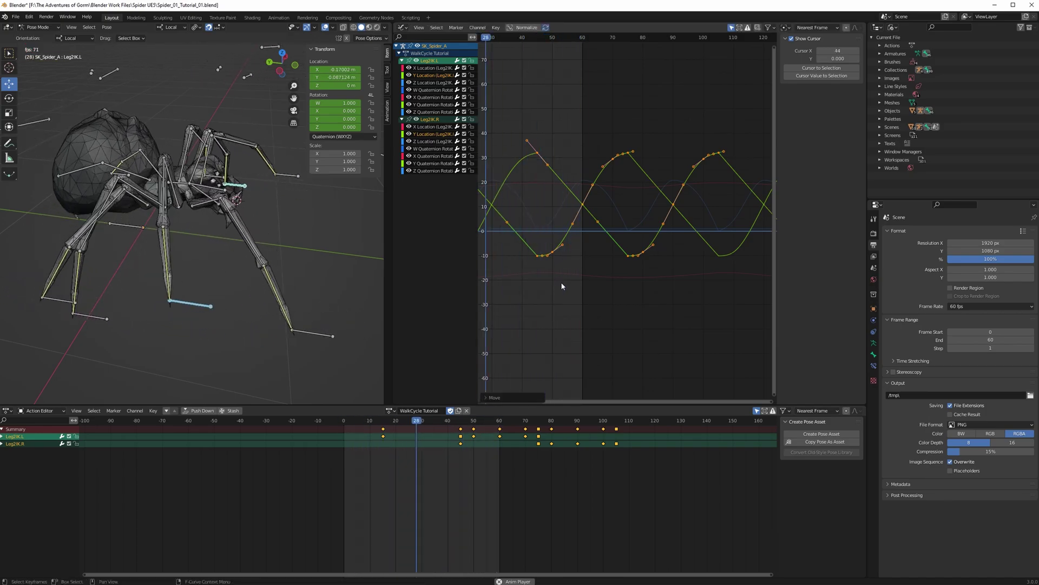
scroll(227, 303, "up", 2)
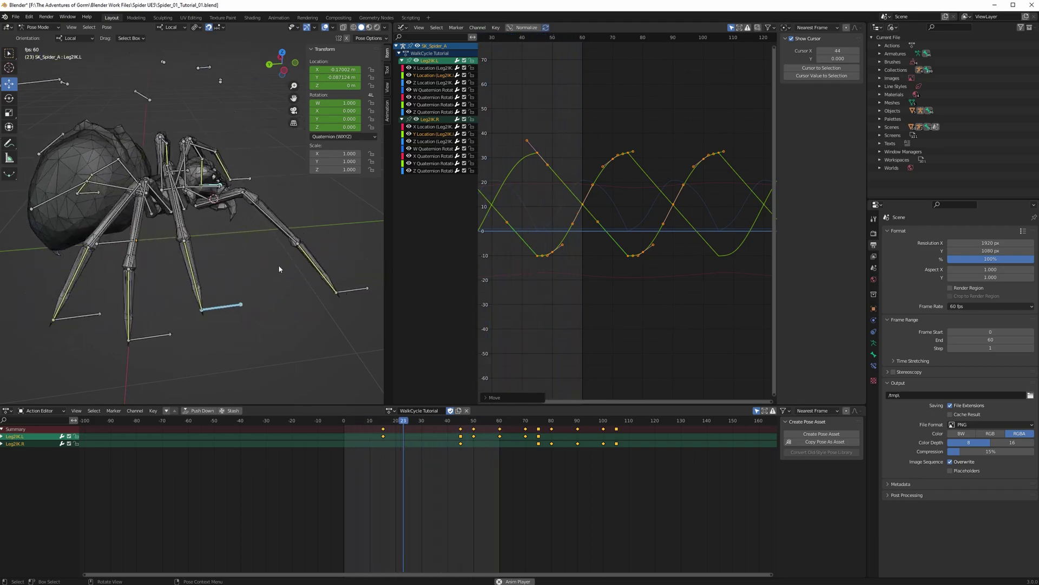
middle_click_drag(279, 265, 266, 277)
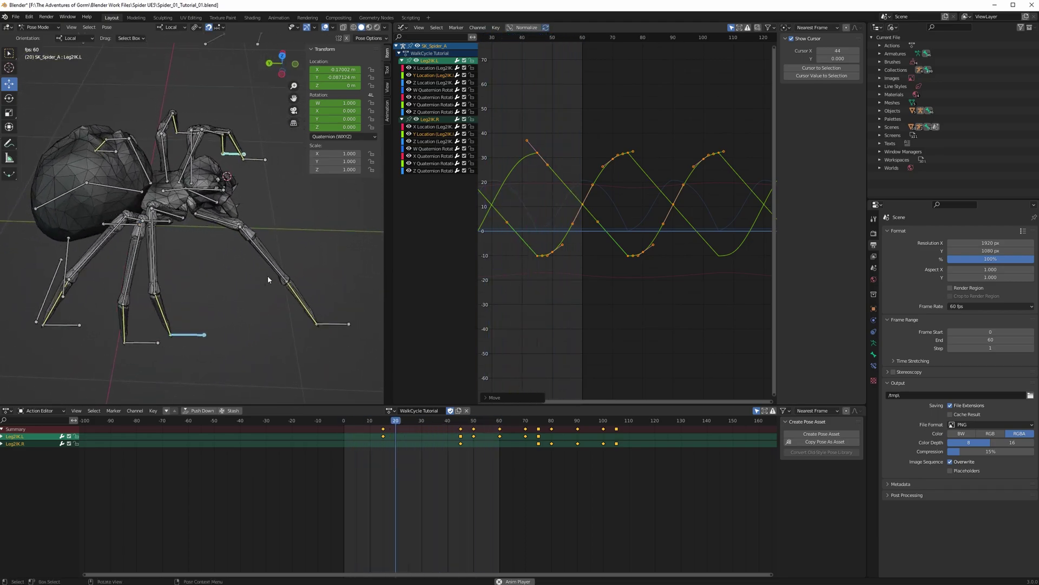
key("space")
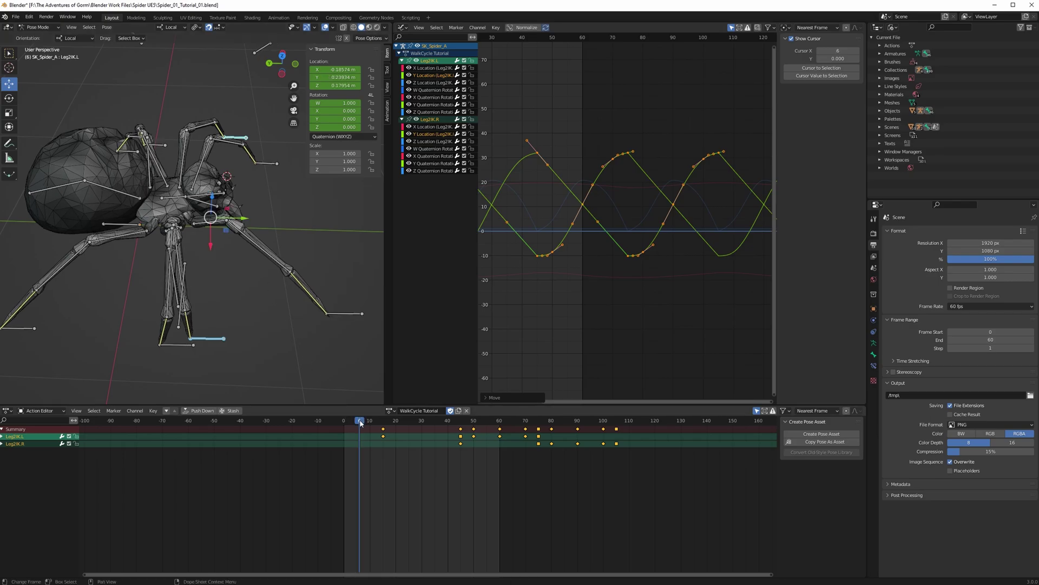
Select the Leg1Target.R bone, check its motion in top view, and delete its keyframes at frames 110 and 120.
left_click_drag(361, 422, 340, 424)
middle_click_drag(267, 296, 269, 320)
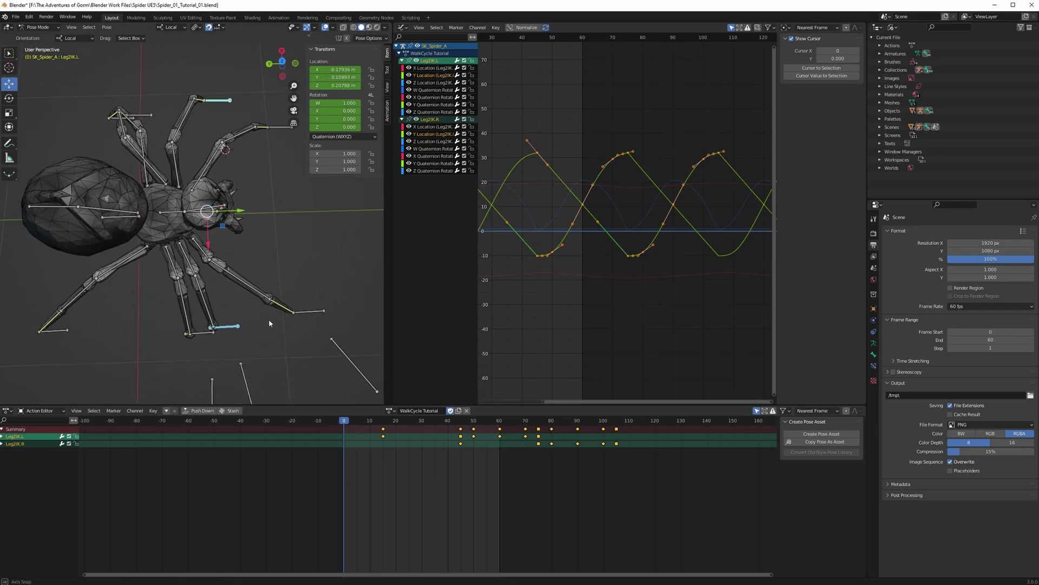
left_click(346, 356)
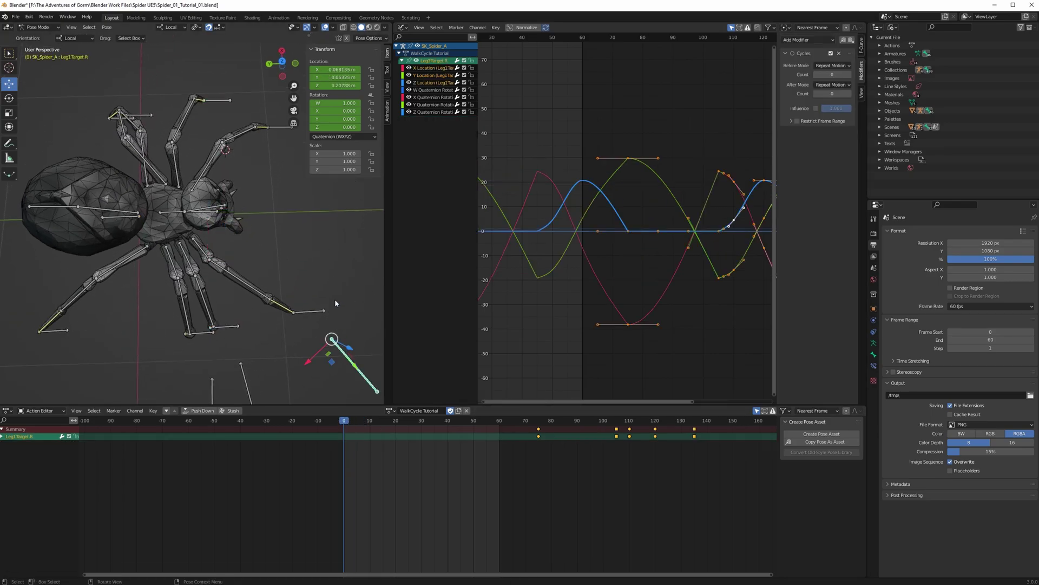
left_click(282, 64)
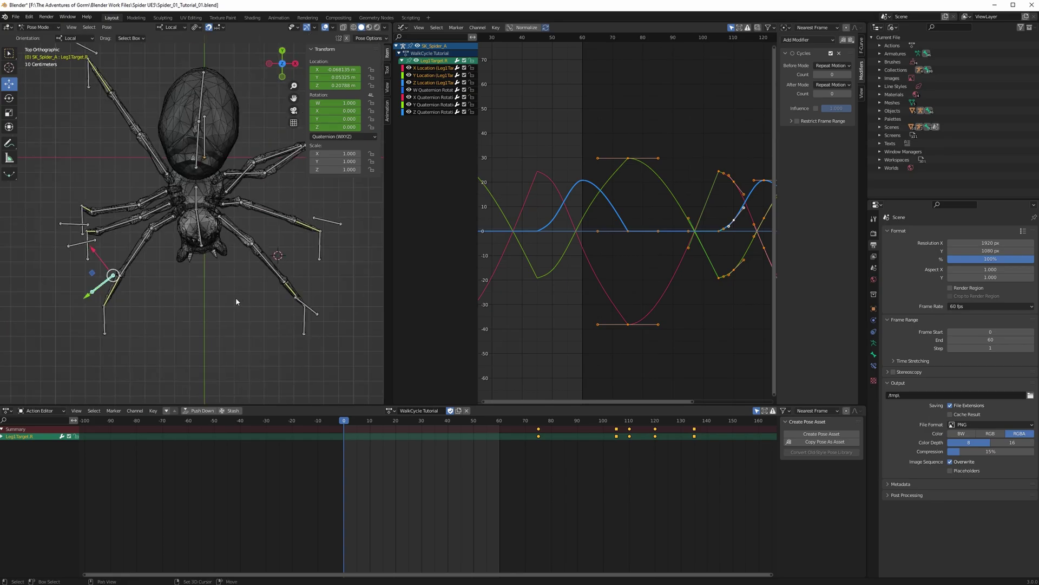
middle_click_drag(235, 299, 258, 300, "shift")
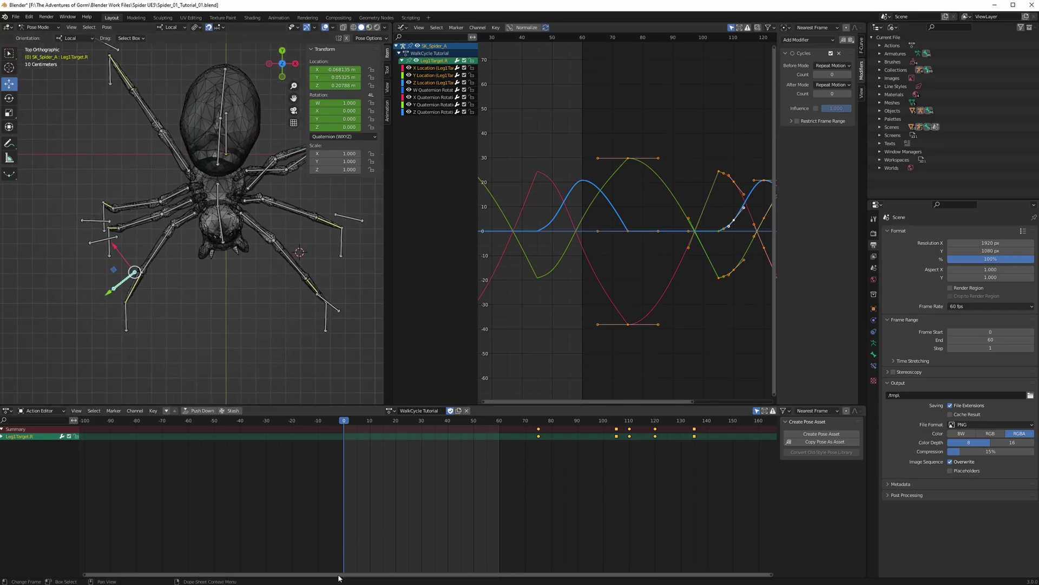
left_click_drag(339, 577, 420, 575)
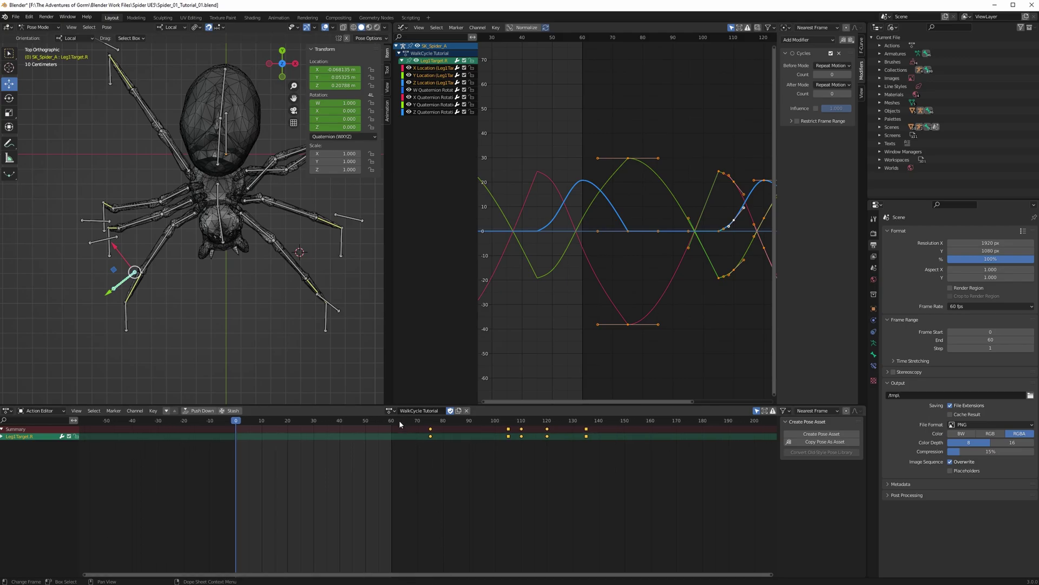
left_click_drag(400, 424, 430, 424)
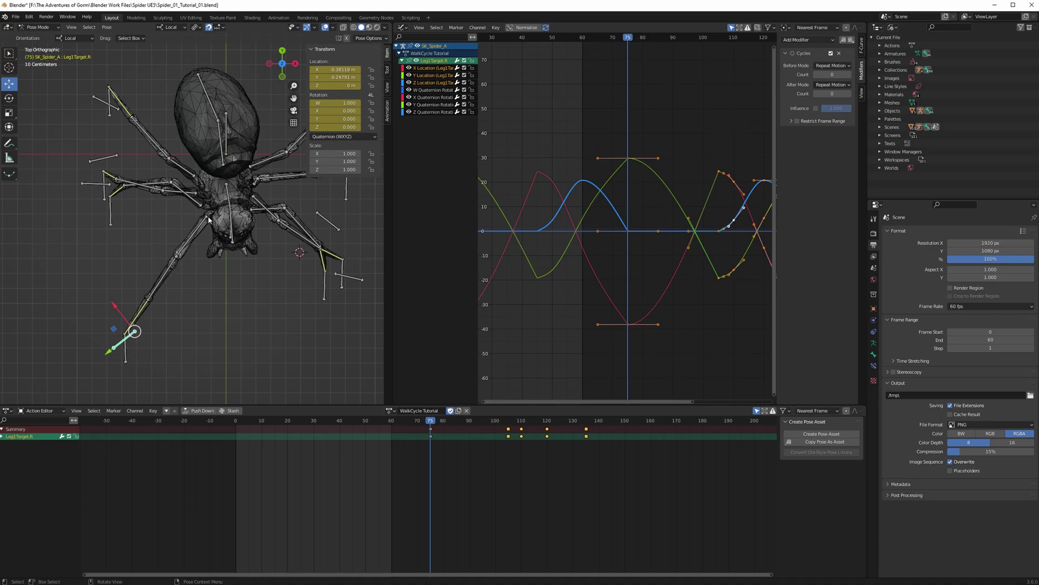
left_click_drag(429, 425, 560, 449)
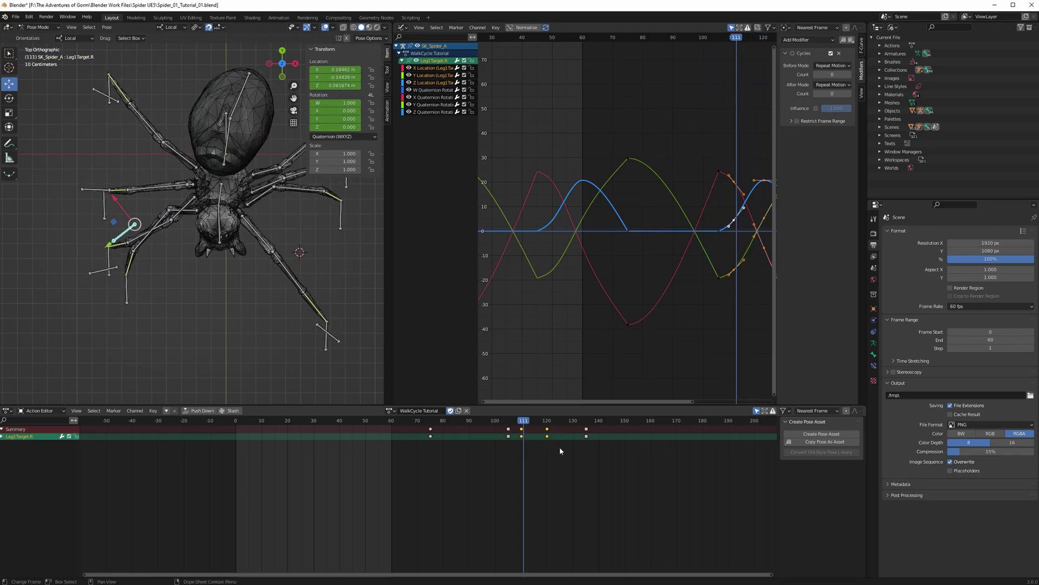
key("Delete")
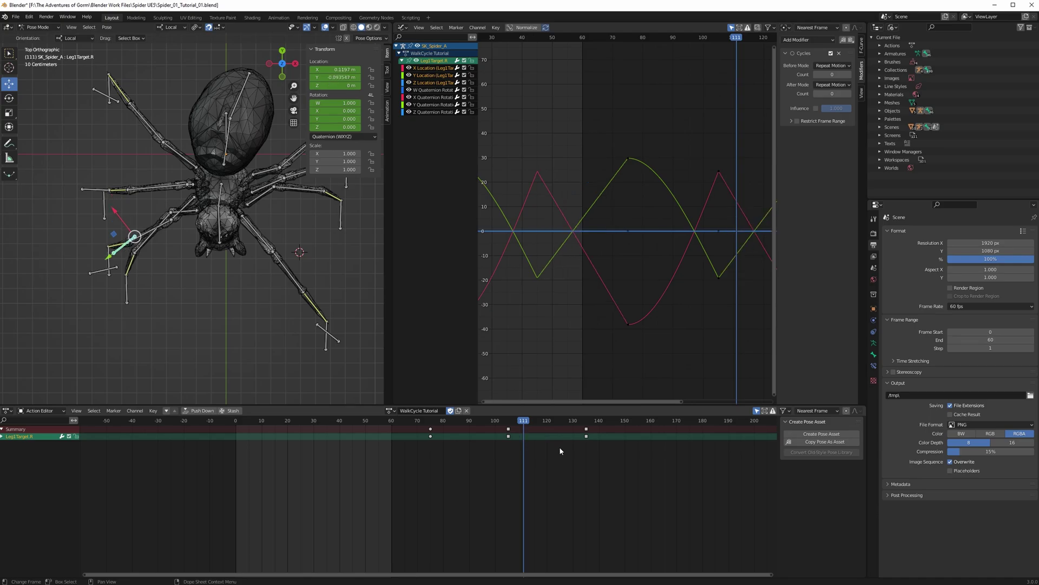
Set the handle type of the Leg1Target.R keyframes at frame 105 to Automatic and play back the motion.
left_click_drag(532, 419, 517, 447)
left_click(508, 432)
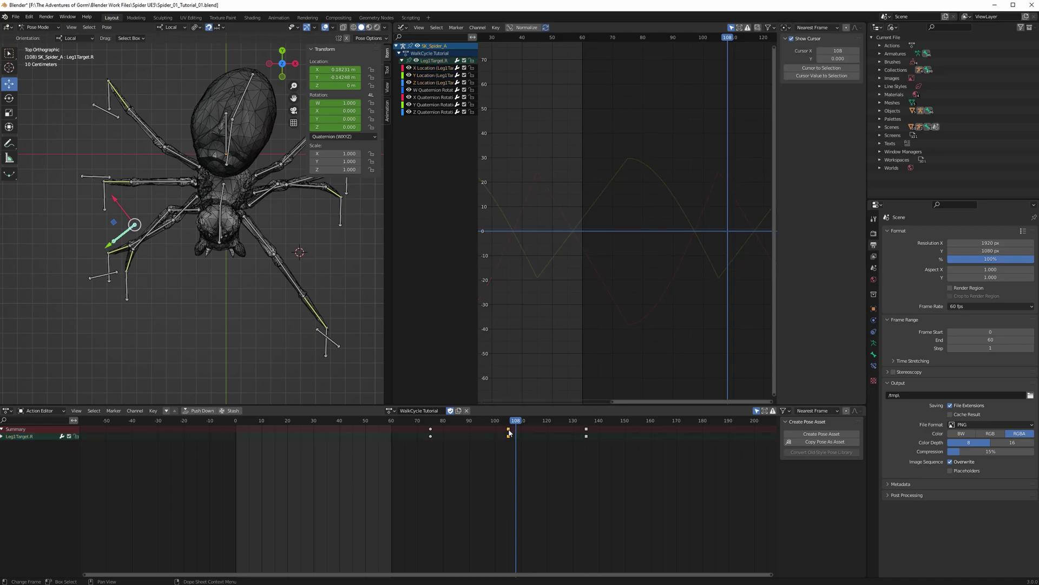
right_click(509, 432)
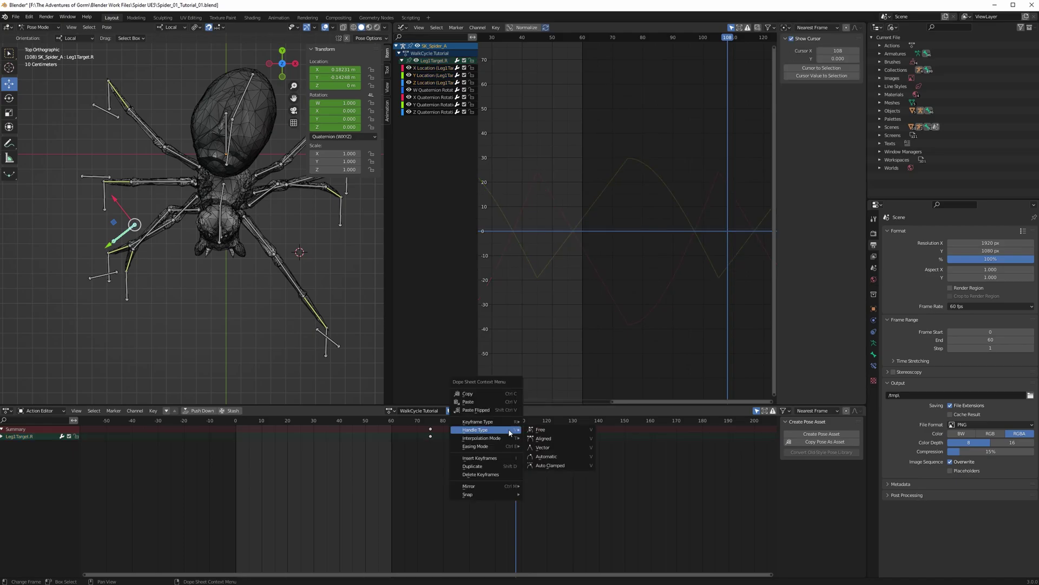
left_click(547, 456)
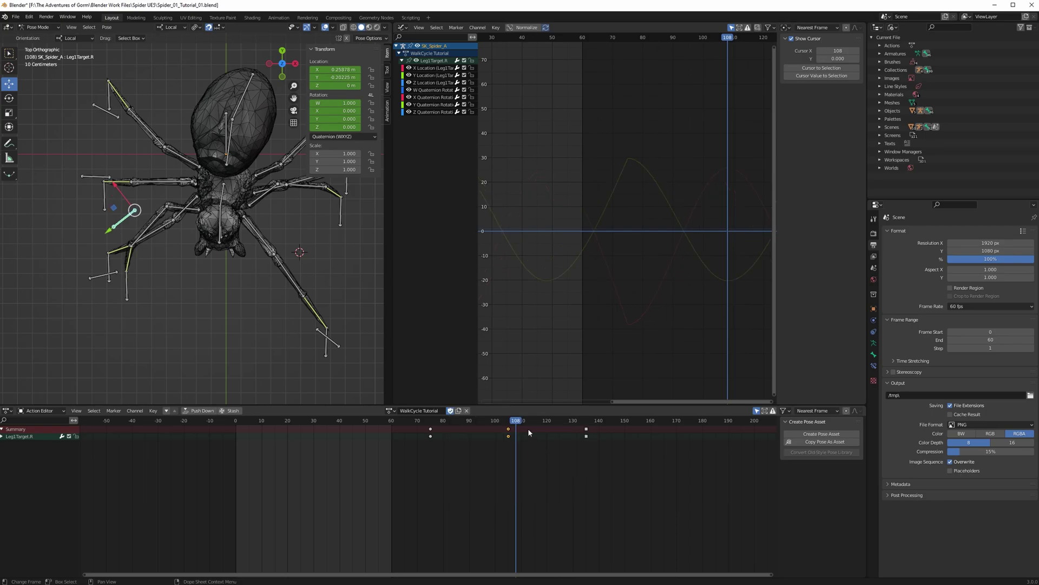
left_click_drag(516, 424, 463, 425)
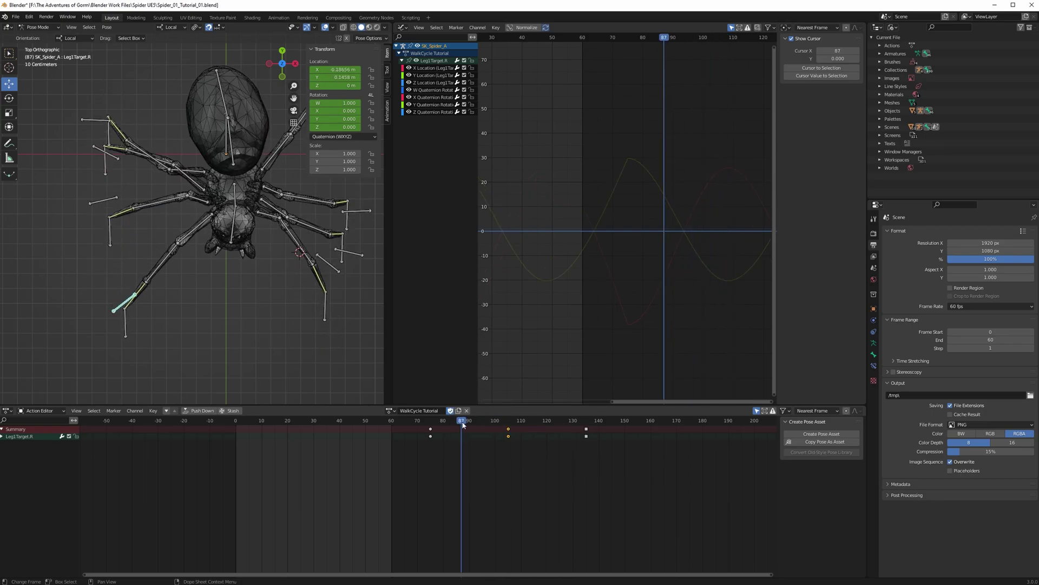
key("space")
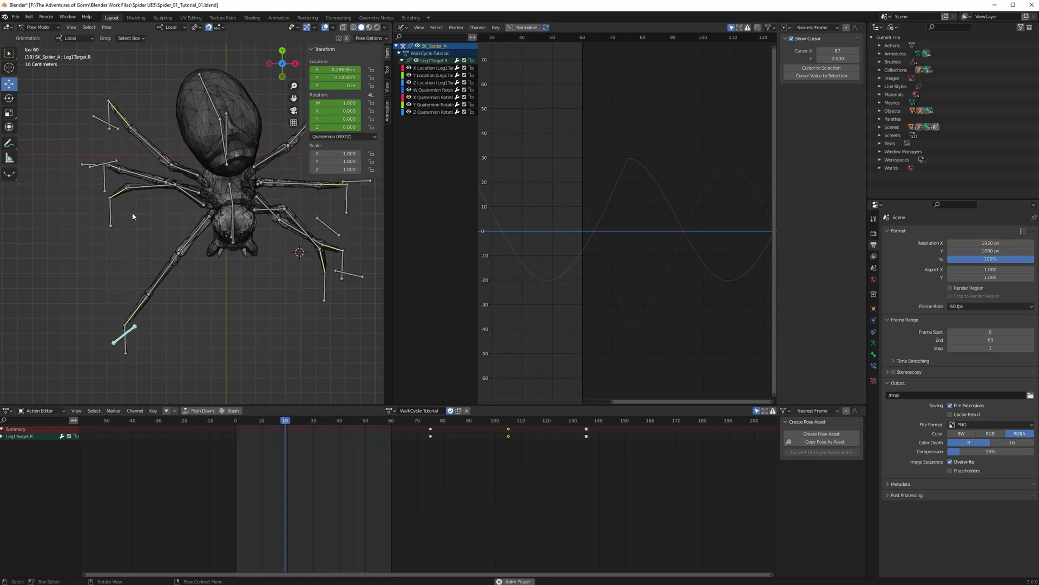
At frame 105, move the Leg1Target.R bone about 0.238 m along X and -0.241 m along Y in the top view.
left_click_drag(412, 437, 510, 449)
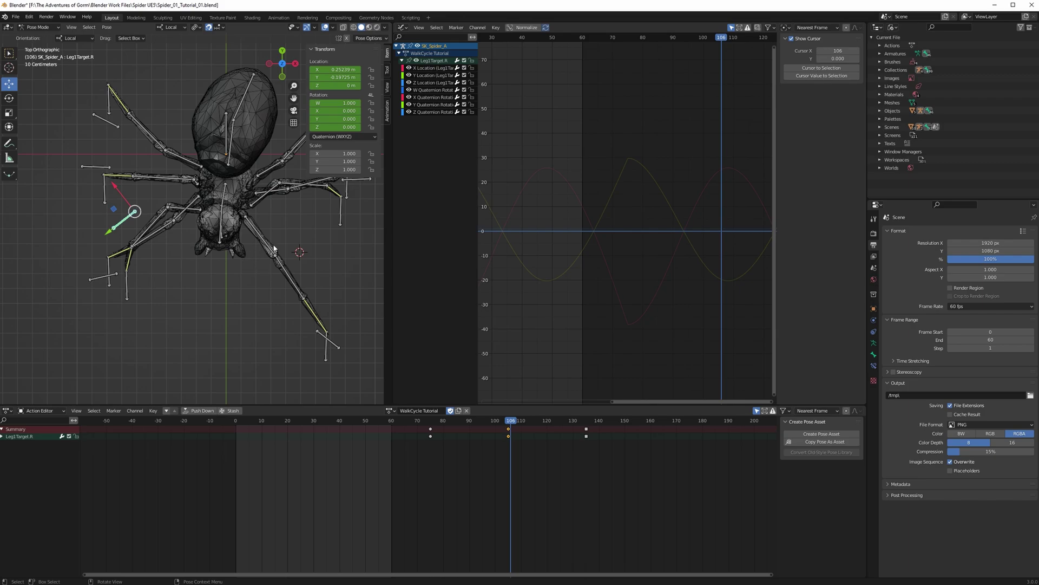
middle_click_drag(278, 233, 258, 275, "shift")
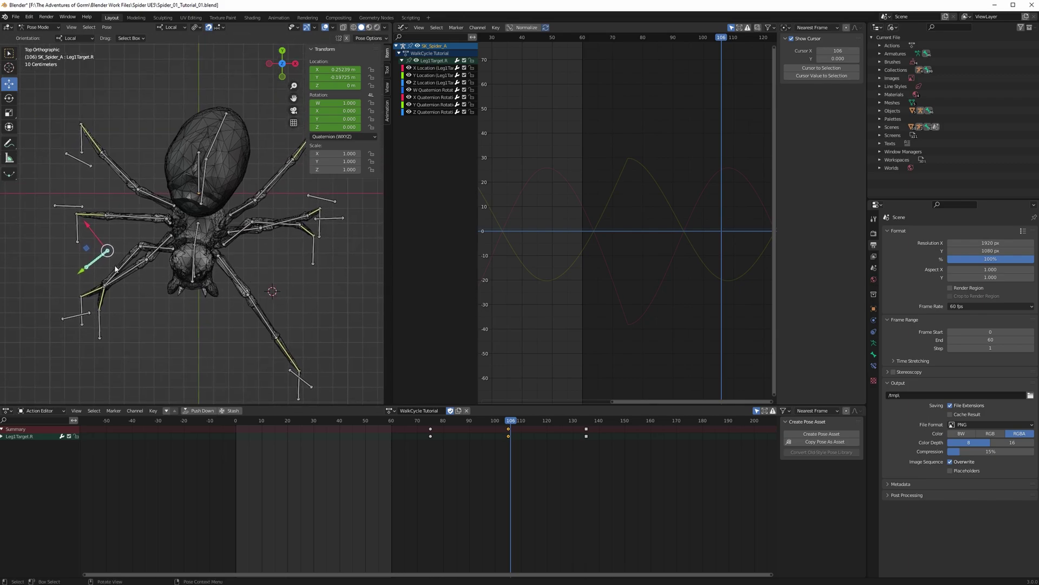
left_click_drag(512, 425, 509, 426)
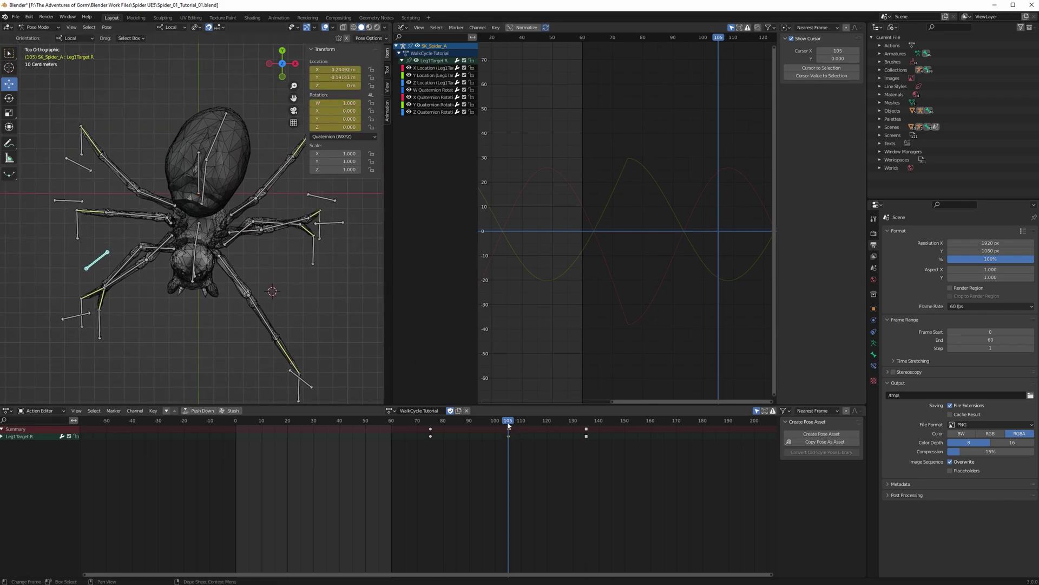
key("g")
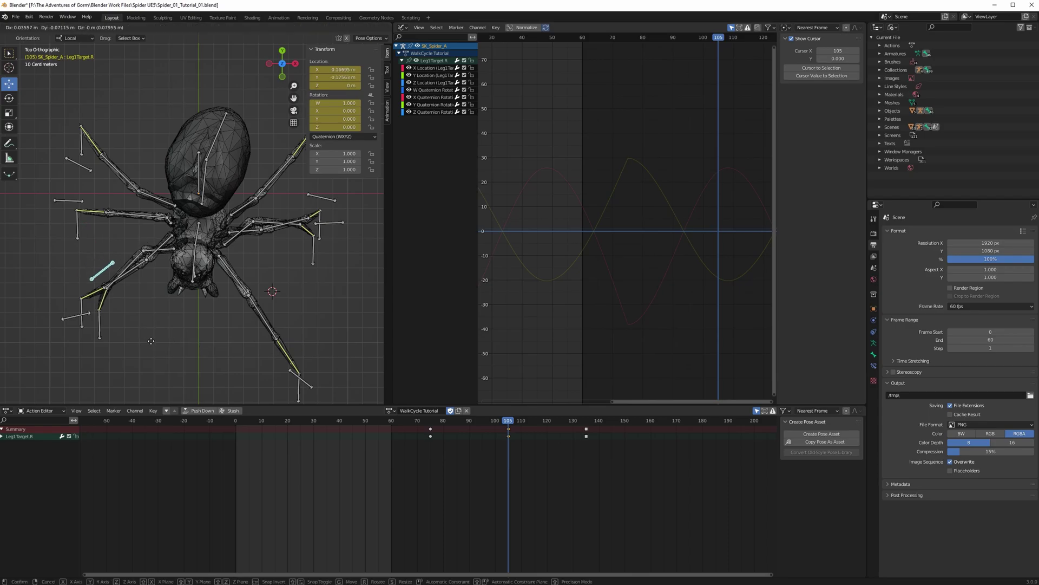
left_click(181, 364)
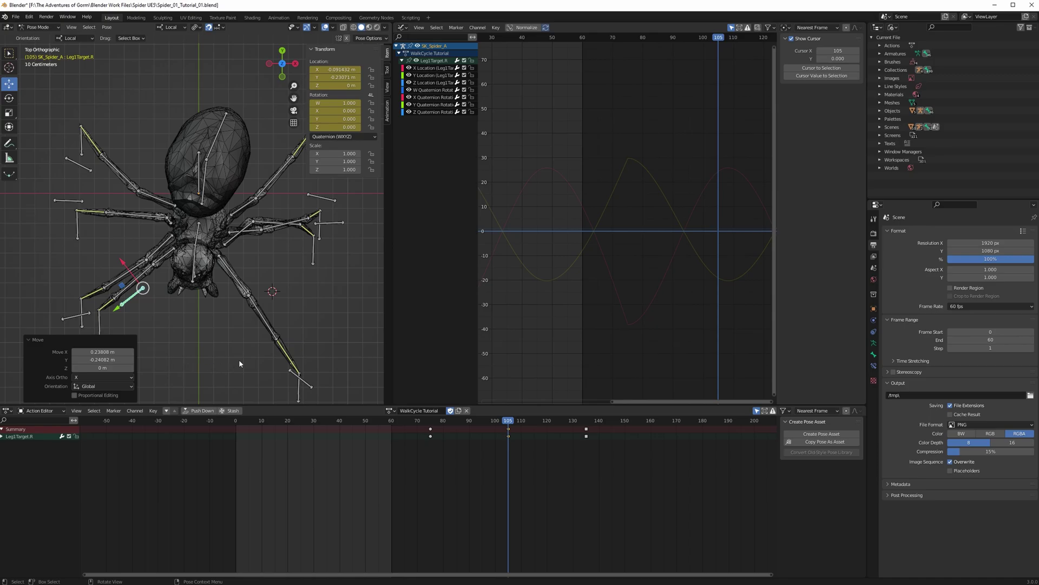